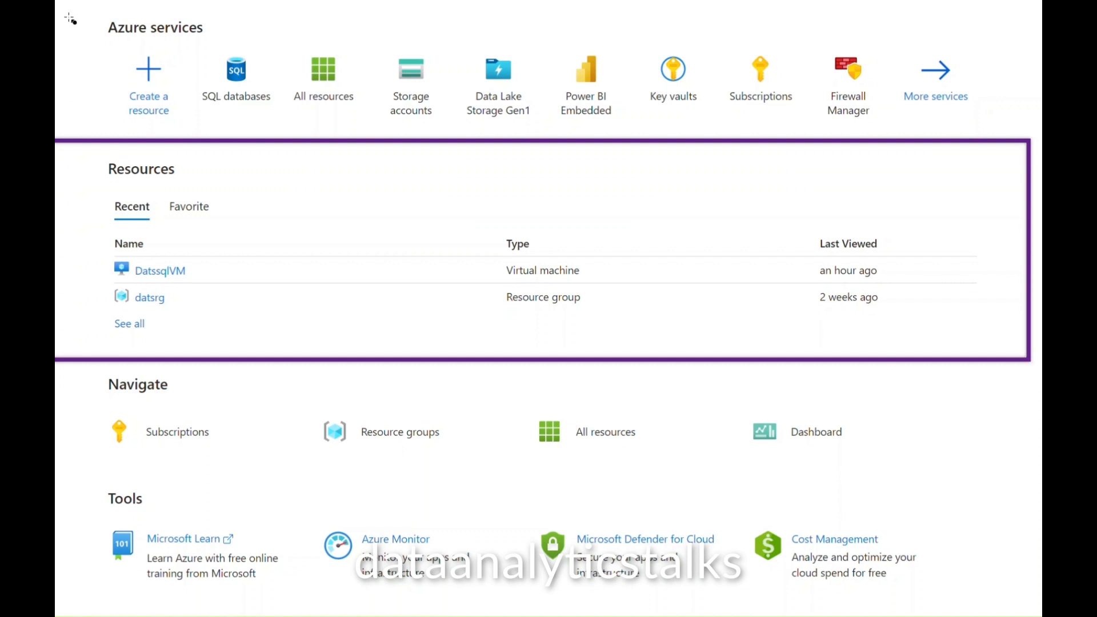
Step: Open the Create SQL Database form from the SQL databases tile under Azure services
{"action": "mouse_move", "coordinate": [81, 13]}
{"action": "left_mouse_down"}
{"action": "mouse_move", "coordinate": [263, 122]}
{"action": "mouse_move", "coordinate": [700, 140]}
{"action": "mouse_move", "coordinate": [1001, 135]}
{"action": "left_mouse_up"}
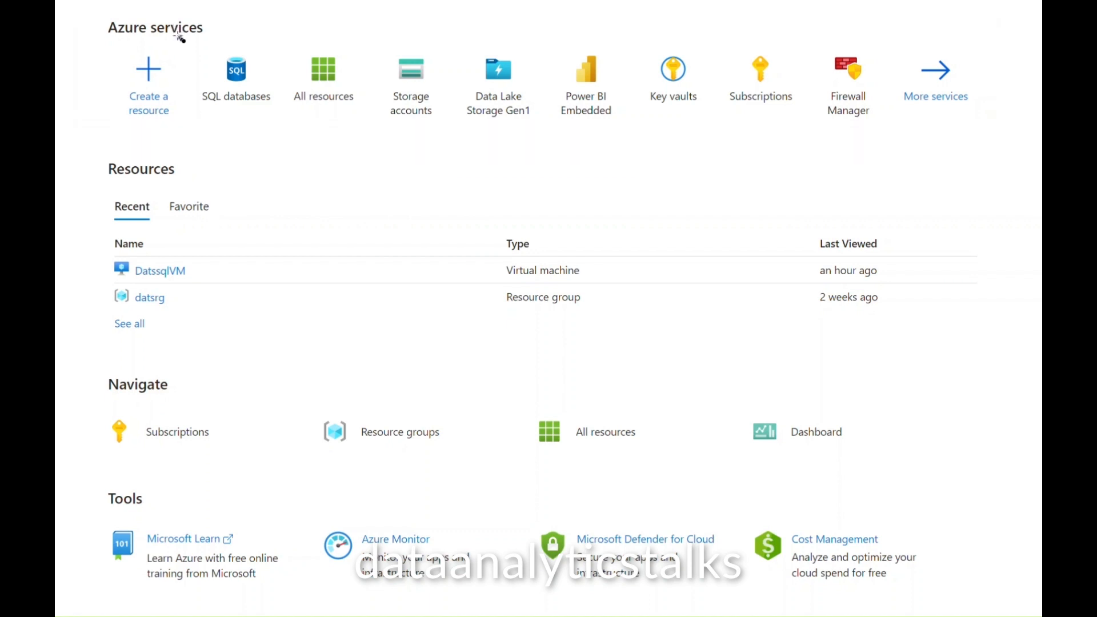
{"action": "mouse_move", "coordinate": [179, 37]}
{"action": "left_mouse_down"}
{"action": "mouse_move", "coordinate": [269, 117]}
{"action": "mouse_move", "coordinate": [289, 118]}
{"action": "left_mouse_up"}
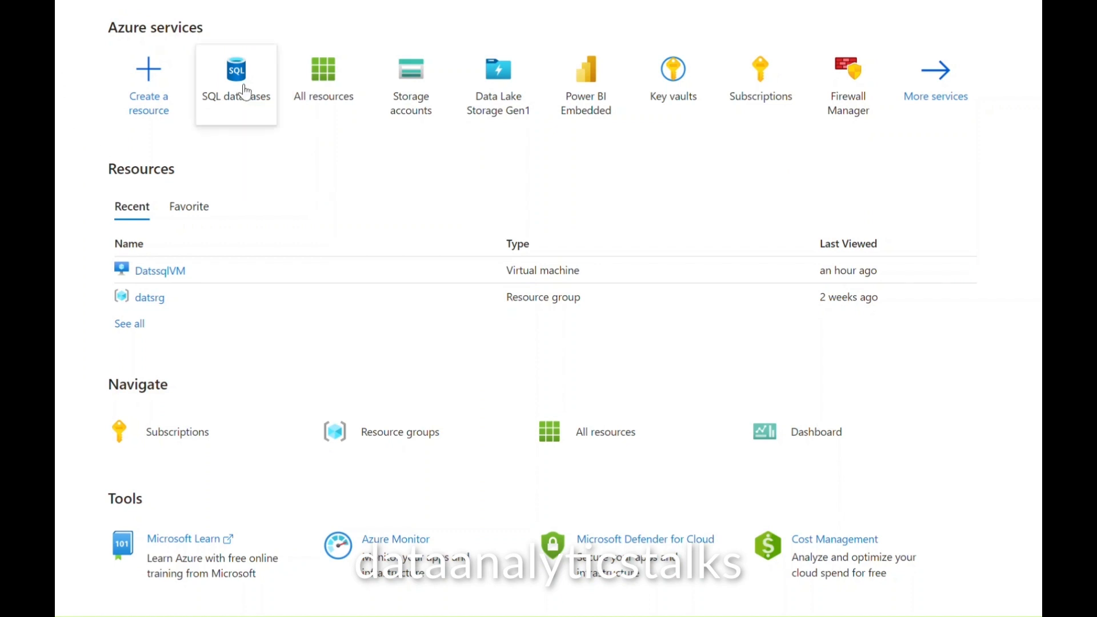
{"action": "mouse_move", "coordinate": [255, 90]}
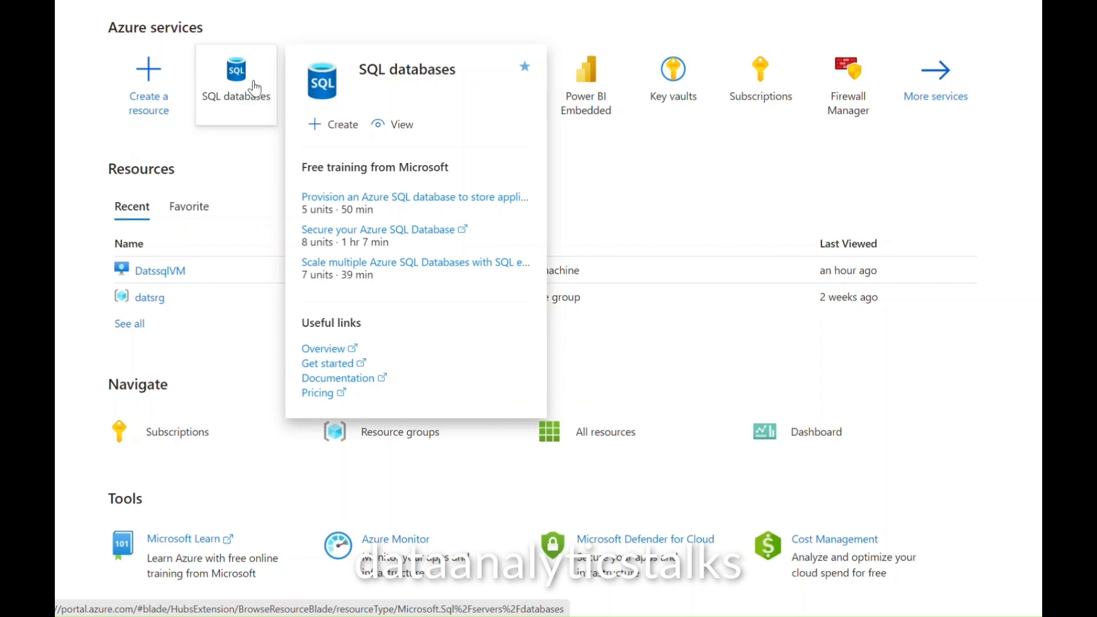
{"action": "left_click", "coordinate": [348, 126]}
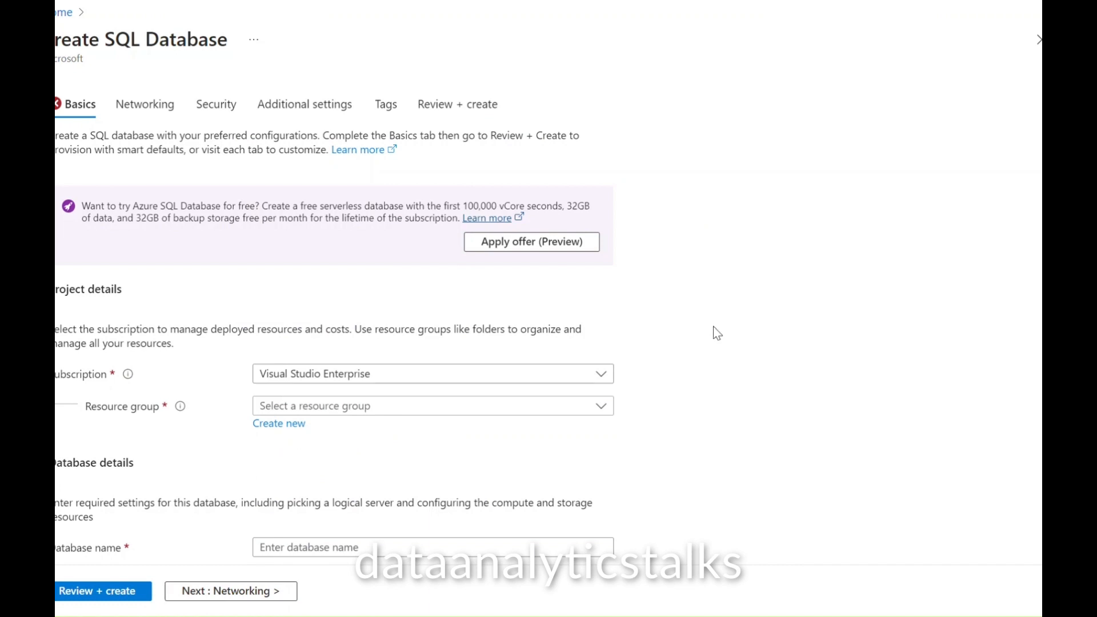
{"action": "scroll", "coordinate": [715, 331], "scroll_direction": "down", "scroll_amount": 5}
{"action": "scroll", "coordinate": [714, 332], "scroll_direction": "up", "scroll_amount": 5}
{"action": "scroll", "coordinate": [690, 328], "scroll_direction": "down", "scroll_amount": 2}
{"action": "scroll", "coordinate": [690, 328], "scroll_direction": "up", "scroll_amount": 2}
{"action": "left_click_drag", "start_coordinate": [57, 40], "coordinate": [234, 43]}
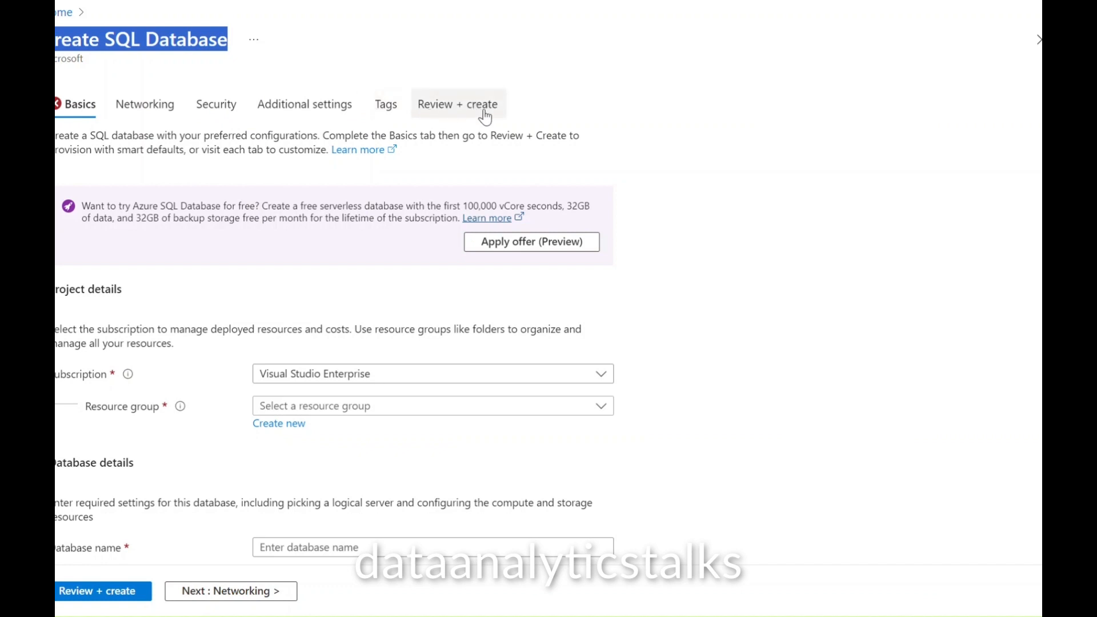
{"action": "scroll", "coordinate": [786, 260], "scroll_direction": "down", "scroll_amount": 3}
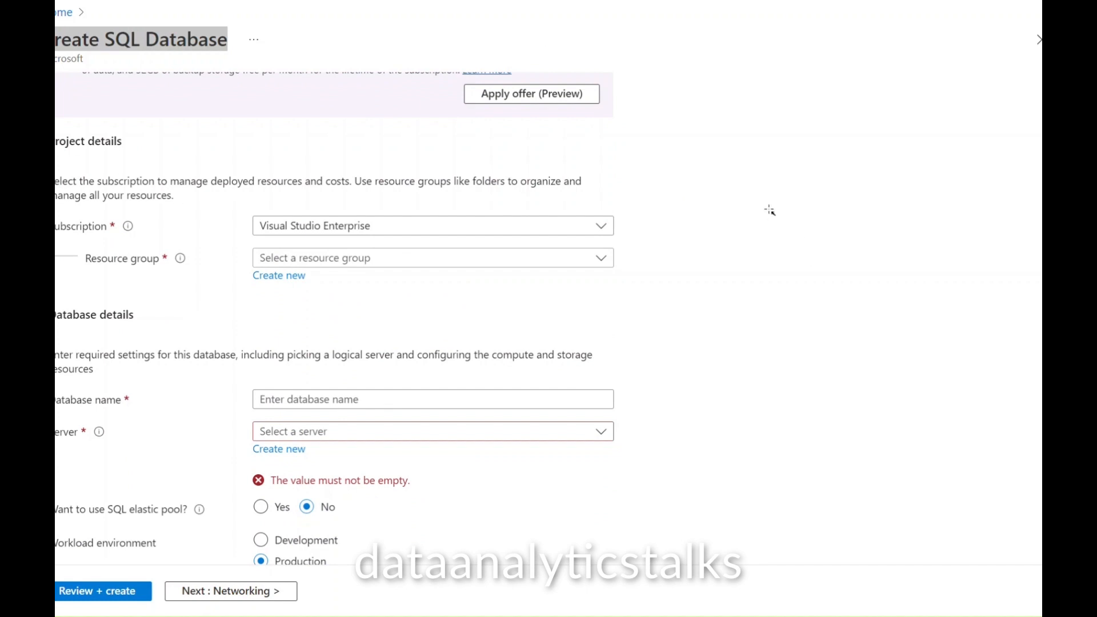
{"action": "left_click_drag", "start_coordinate": [781, 160], "coordinate": [604, 214]}
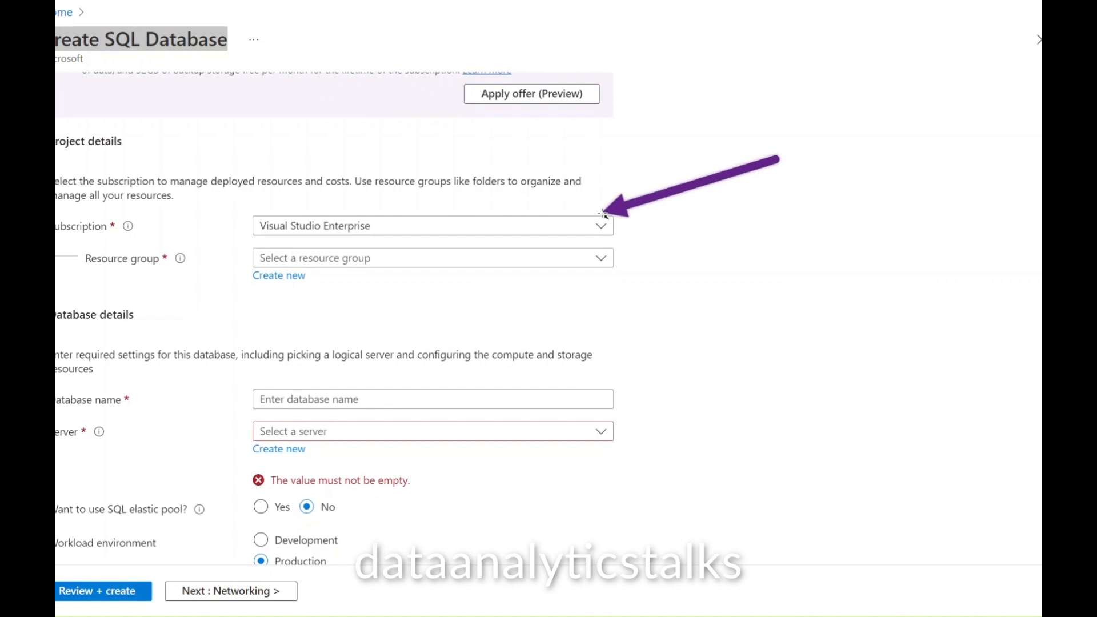
{"action": "left_click_drag", "start_coordinate": [602, 213], "coordinate": [606, 212]}
{"action": "mouse_move", "coordinate": [768, 305]}
{"action": "left_mouse_down"}
{"action": "mouse_move", "coordinate": [506, 292]}
{"action": "mouse_move", "coordinate": [400, 268]}
{"action": "left_mouse_up"}
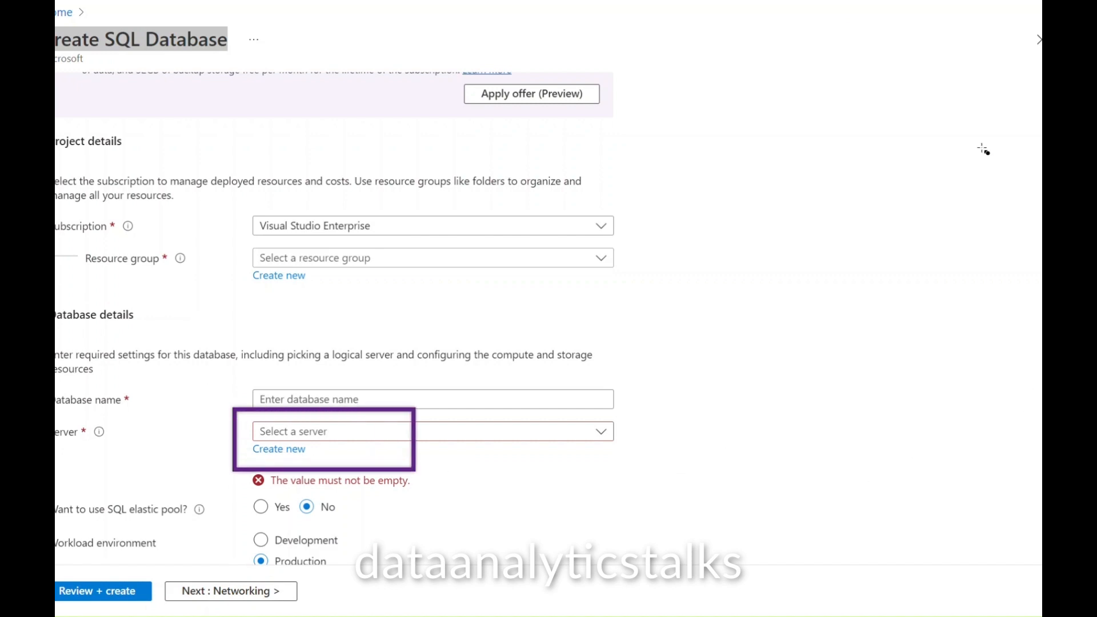
{"action": "scroll", "coordinate": [548, 309], "scroll_direction": "down", "scroll_amount": 5}
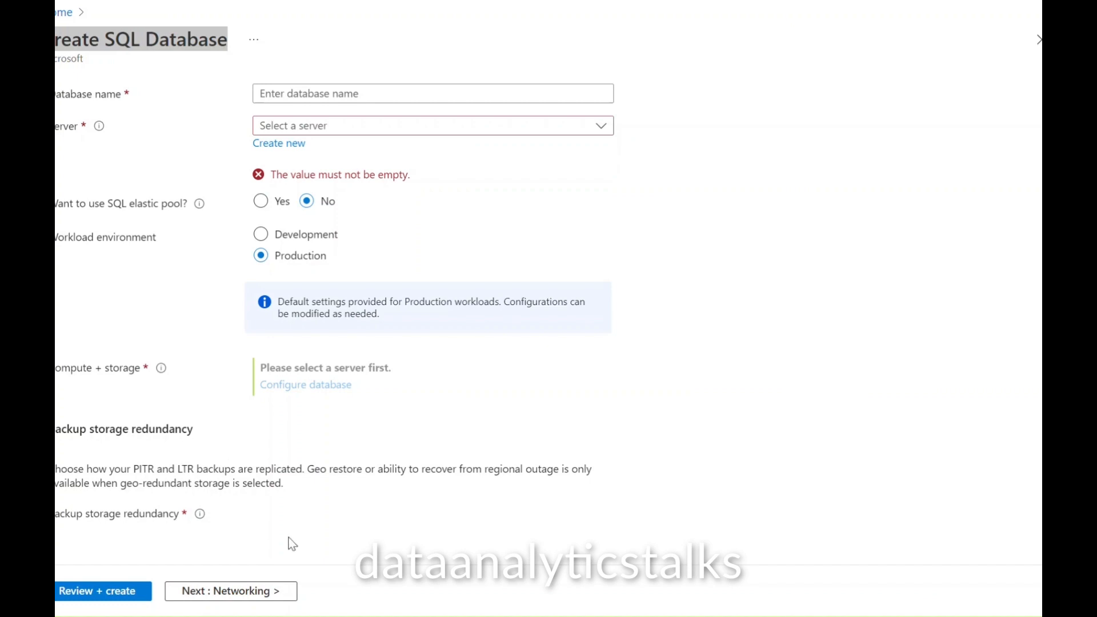
{"action": "scroll", "coordinate": [483, 434], "scroll_direction": "up", "scroll_amount": 6}
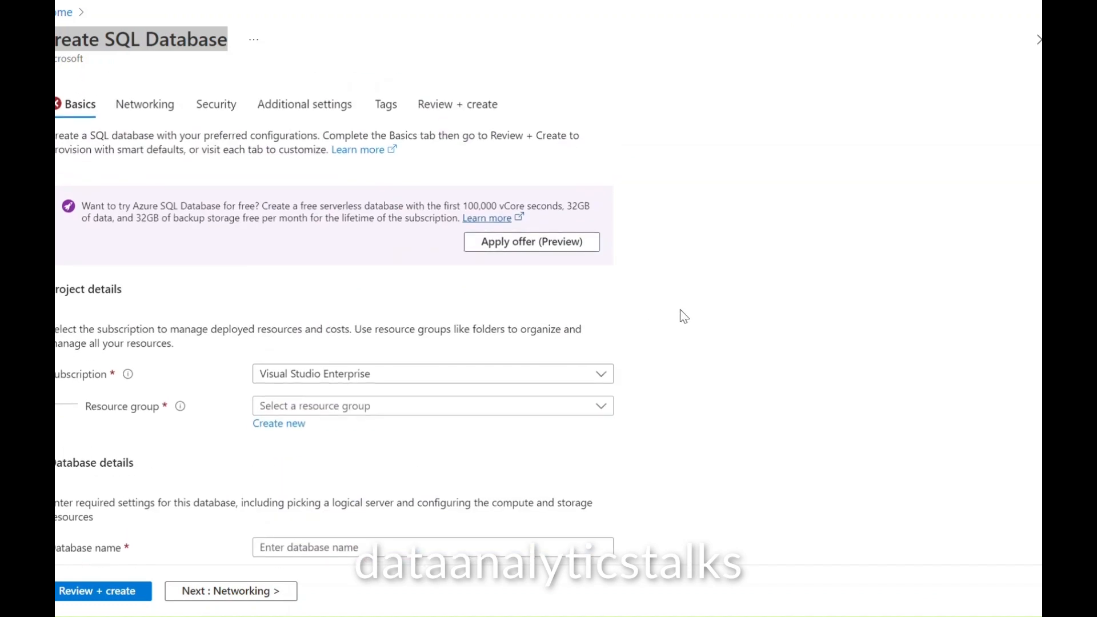
{"action": "scroll", "coordinate": [672, 337], "scroll_direction": "down", "scroll_amount": 3}
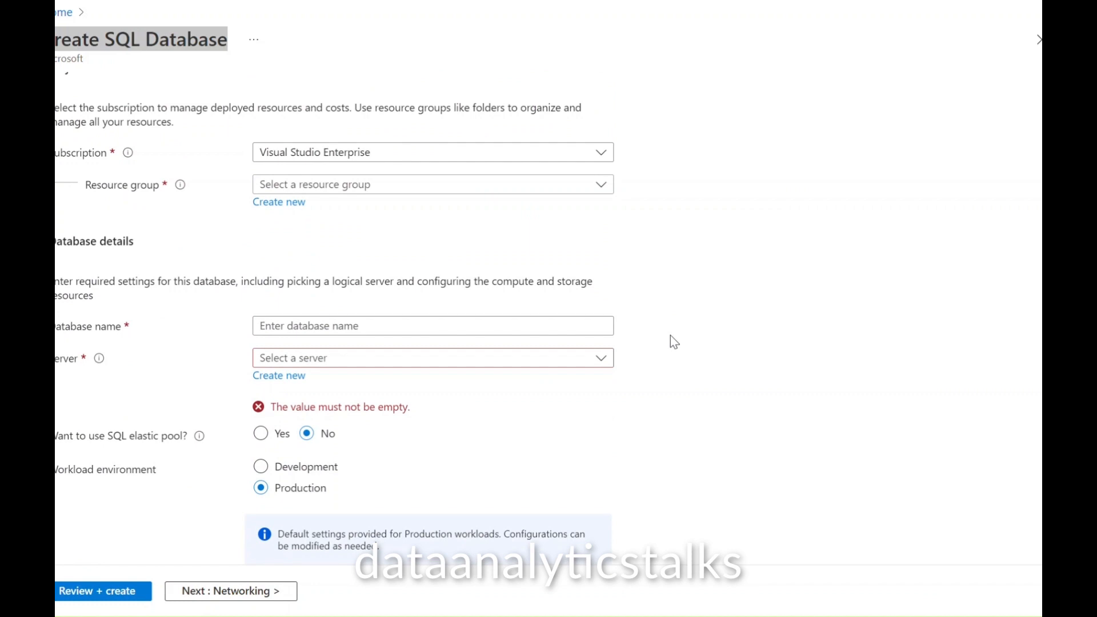
Step: Replace the autofilled database name with datssqldb
{"action": "left_click", "coordinate": [322, 327]}
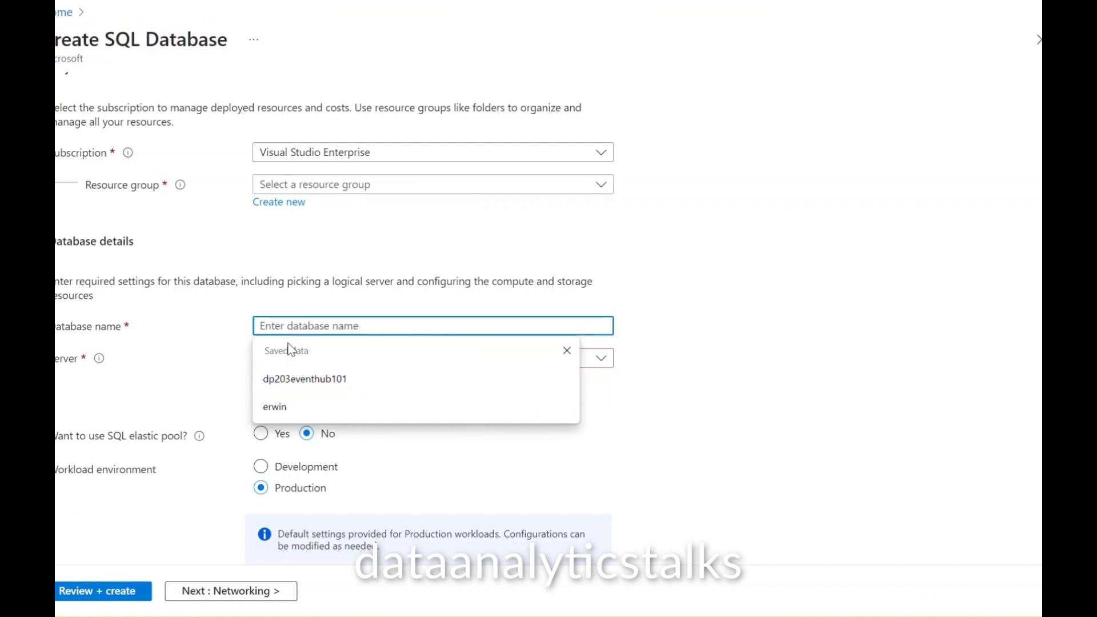
{"action": "key", "text": "Down"}
{"action": "key", "text": "Return"}
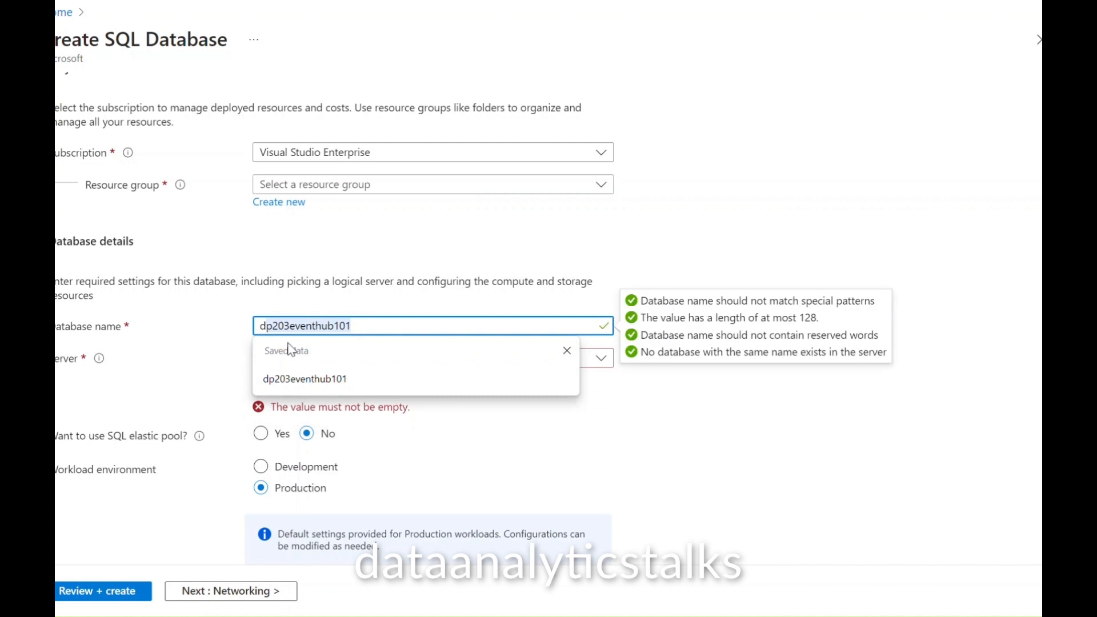
{"action": "key", "text": "ctrl+a"}
{"action": "type", "text": "datss"}
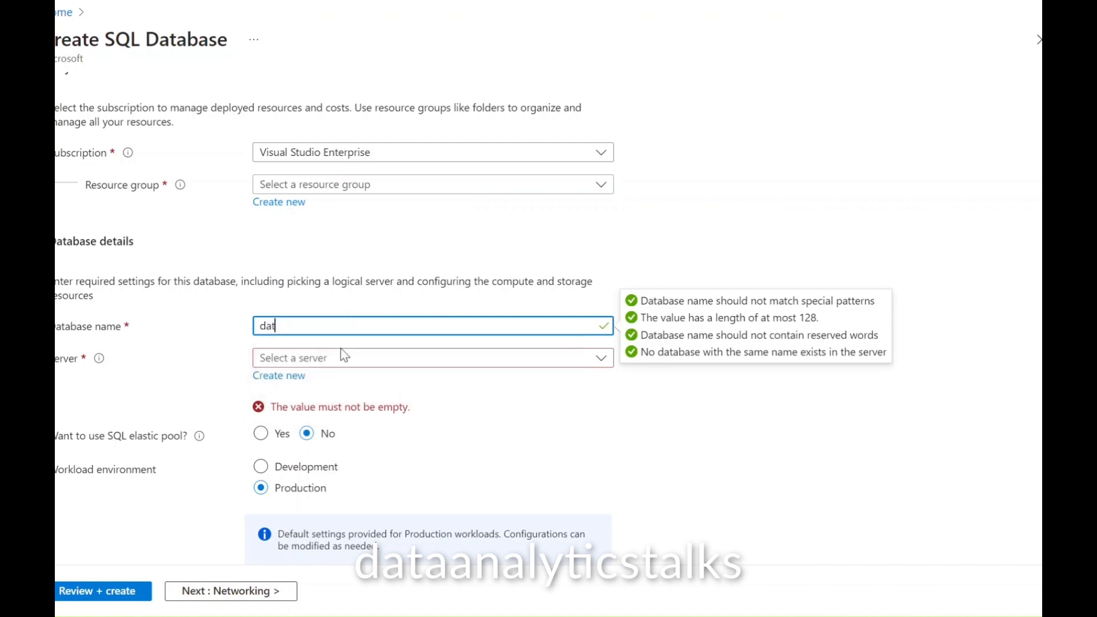
{"action": "key", "text": "BackSpace"}
{"action": "type", "text": "sqldb"}
{"action": "left_click", "coordinate": [184, 361]}
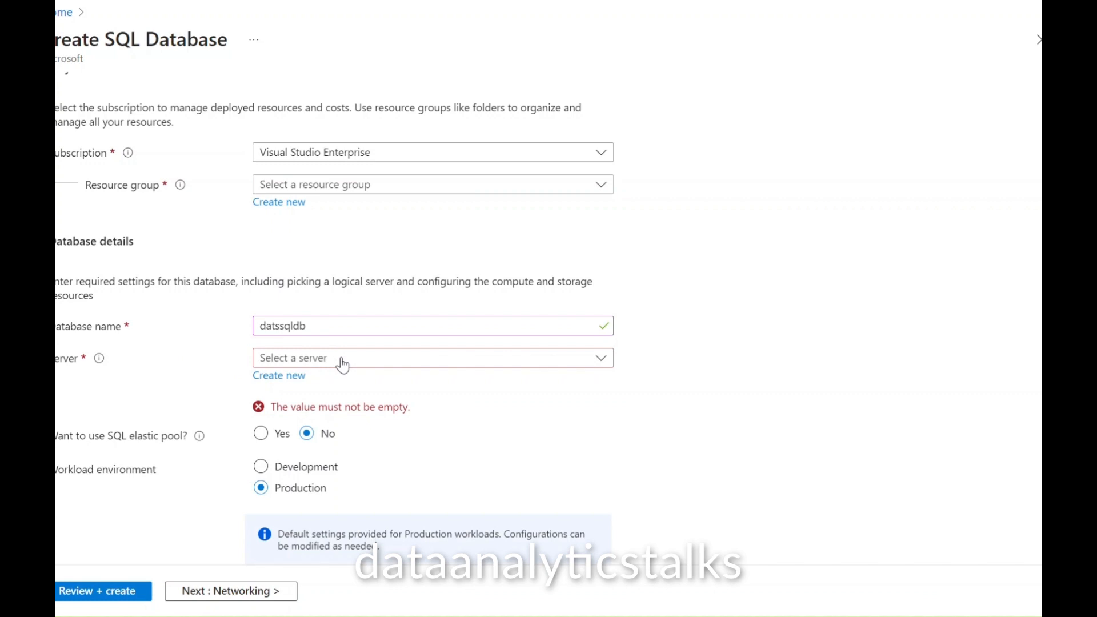
Step: Create a new server named datssqlserver that uses SQL authentication
{"action": "left_click", "coordinate": [280, 380]}
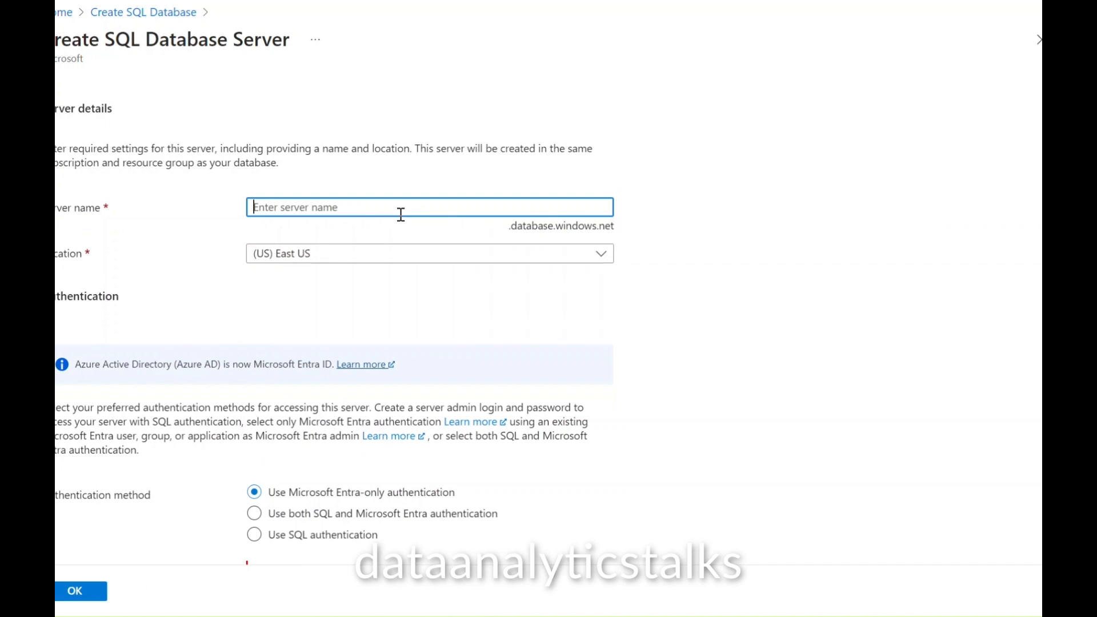
{"action": "type", "text": "dbloganalyticsjob"}
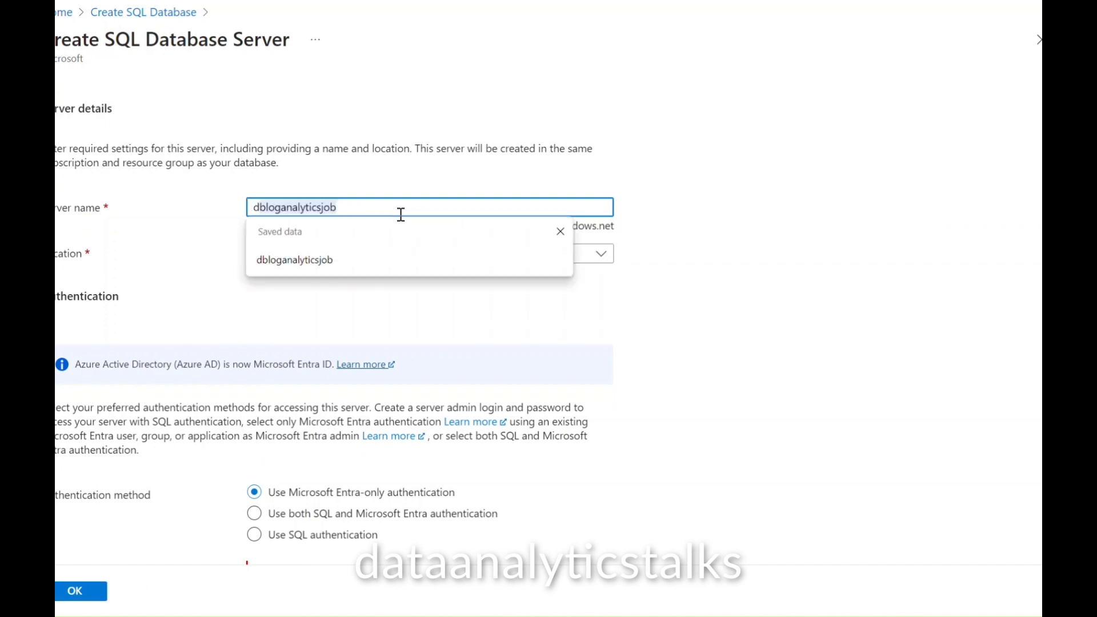
{"action": "type", "text": "dat"}
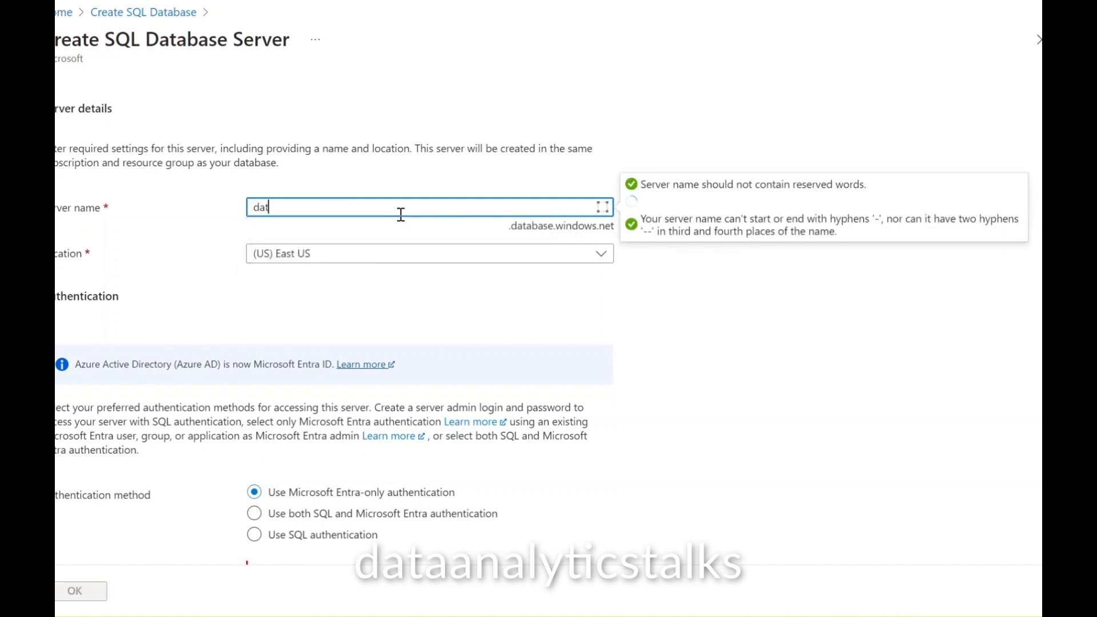
{"action": "type", "text": "ssqlserver"}
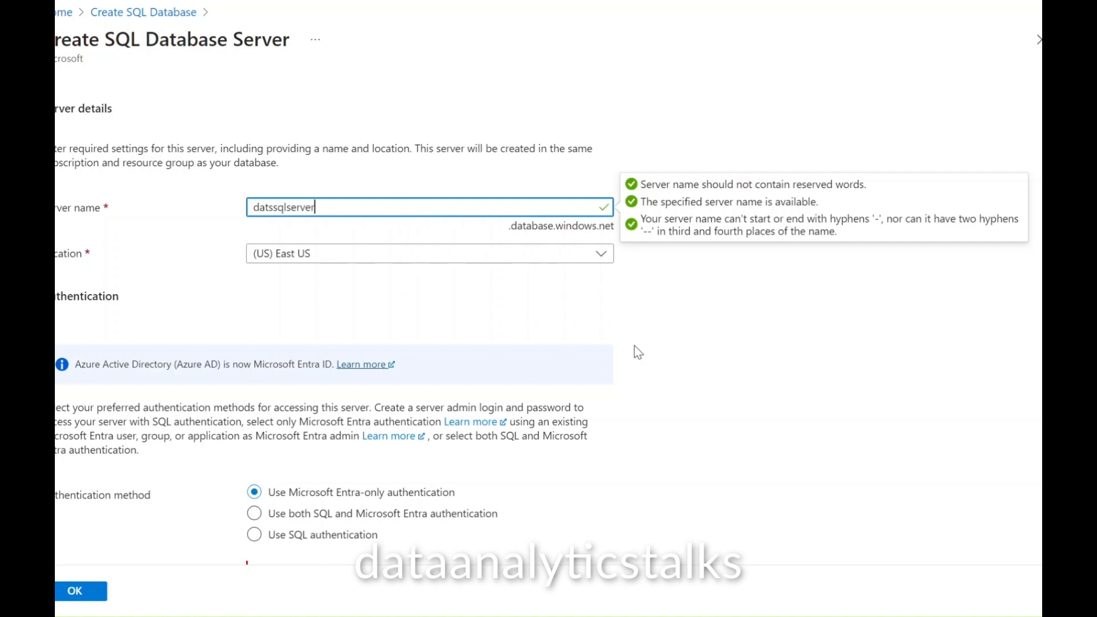
{"action": "left_click", "coordinate": [703, 323]}
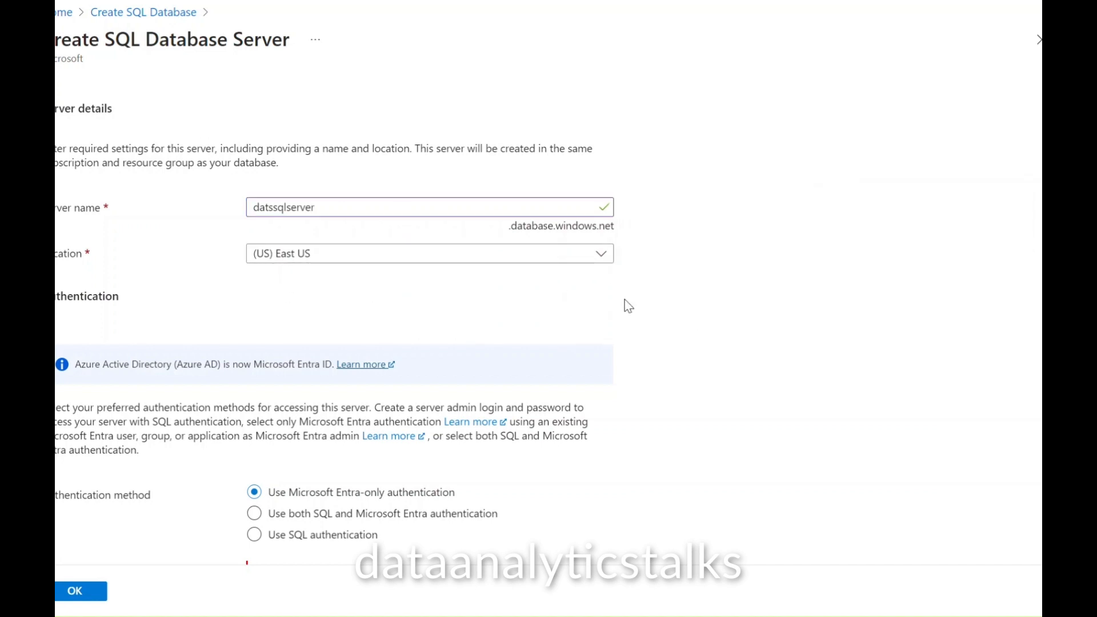
{"action": "scroll", "coordinate": [647, 328], "scroll_direction": "down", "scroll_amount": 1}
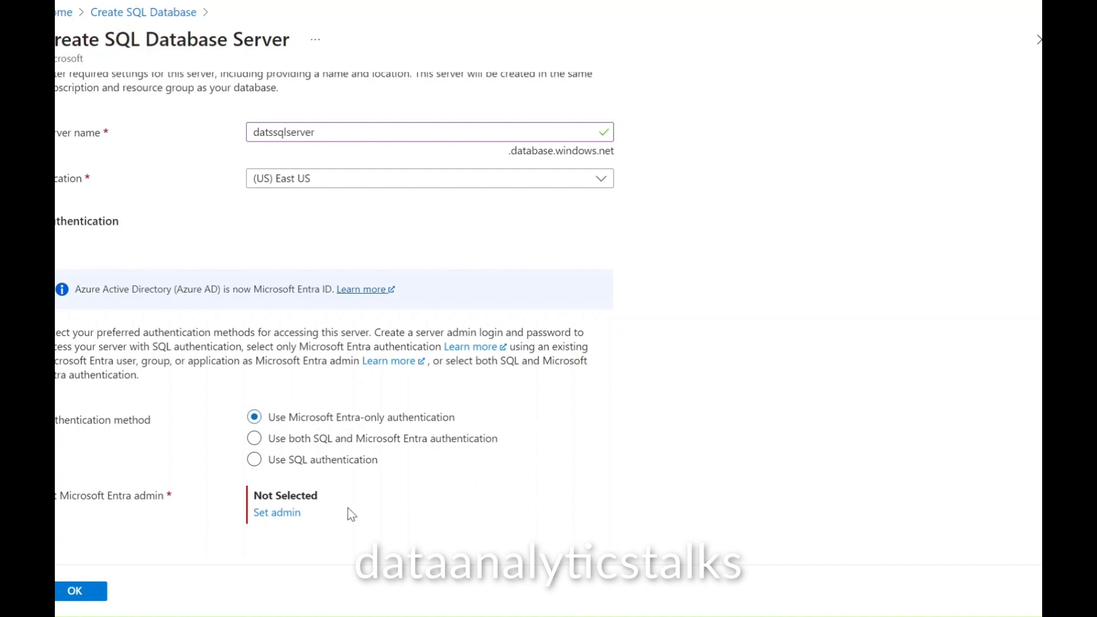
{"action": "left_click", "coordinate": [261, 469]}
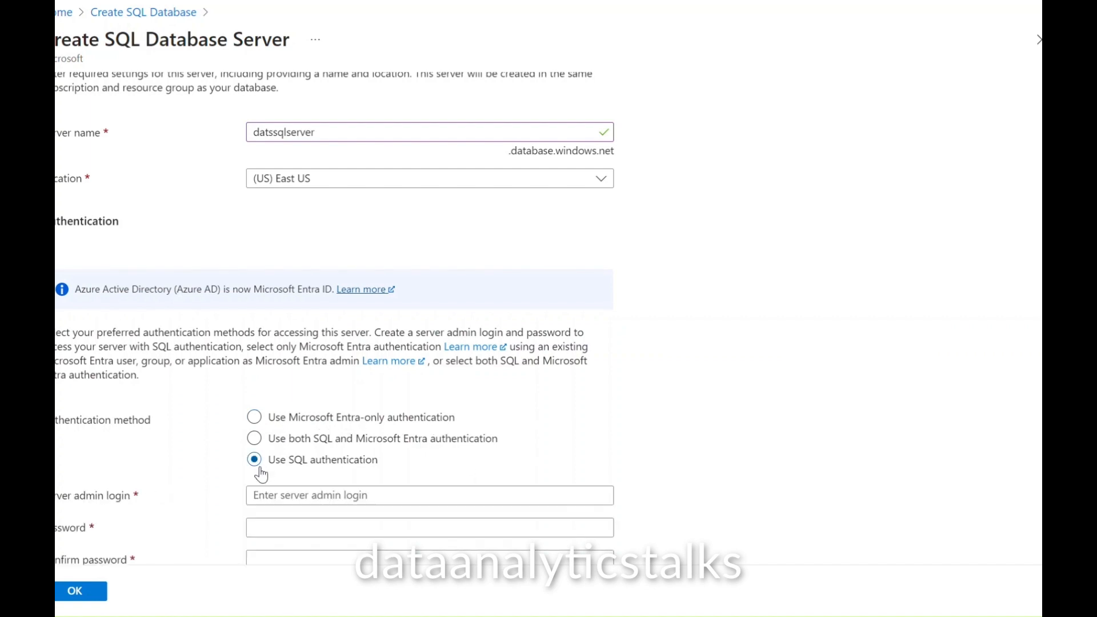
Step: Fill in the server admin login and paste the saved password into Password and Confirm password
{"action": "scroll", "coordinate": [631, 444], "scroll_direction": "down", "scroll_amount": 1}
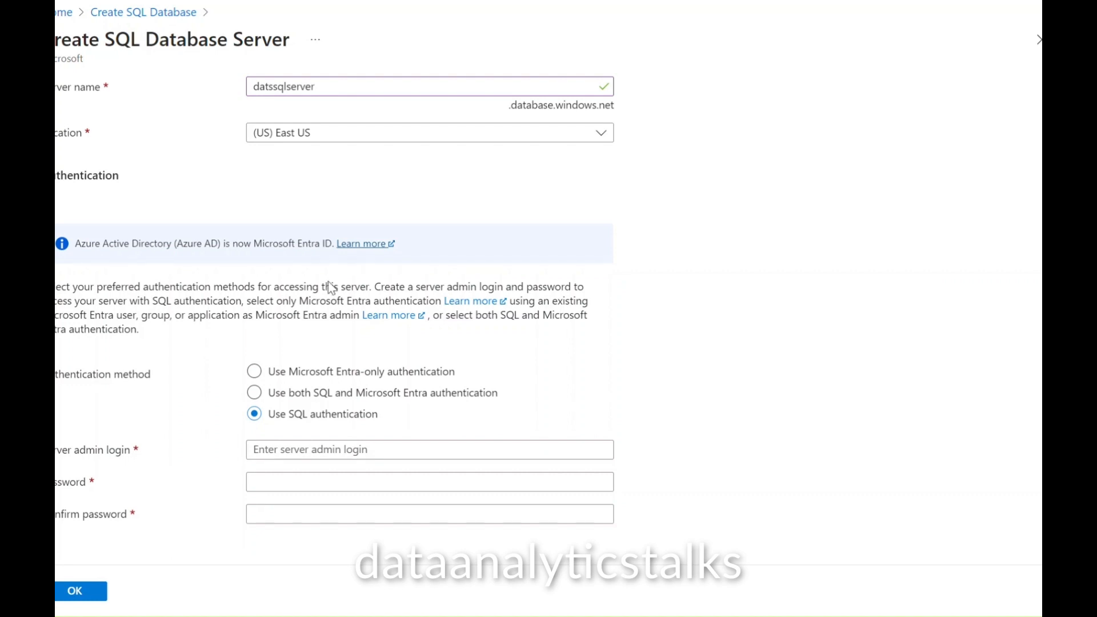
{"action": "left_click", "coordinate": [337, 452]}
{"action": "type", "text": "Datssqlserveradmin"}
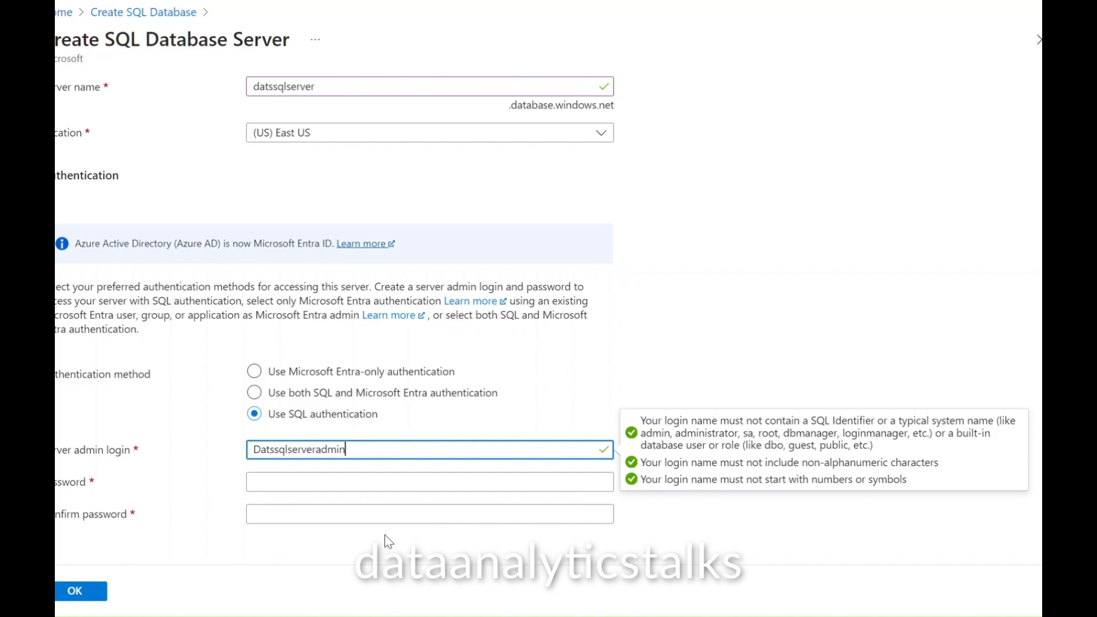
{"action": "left_click", "coordinate": [323, 554]}
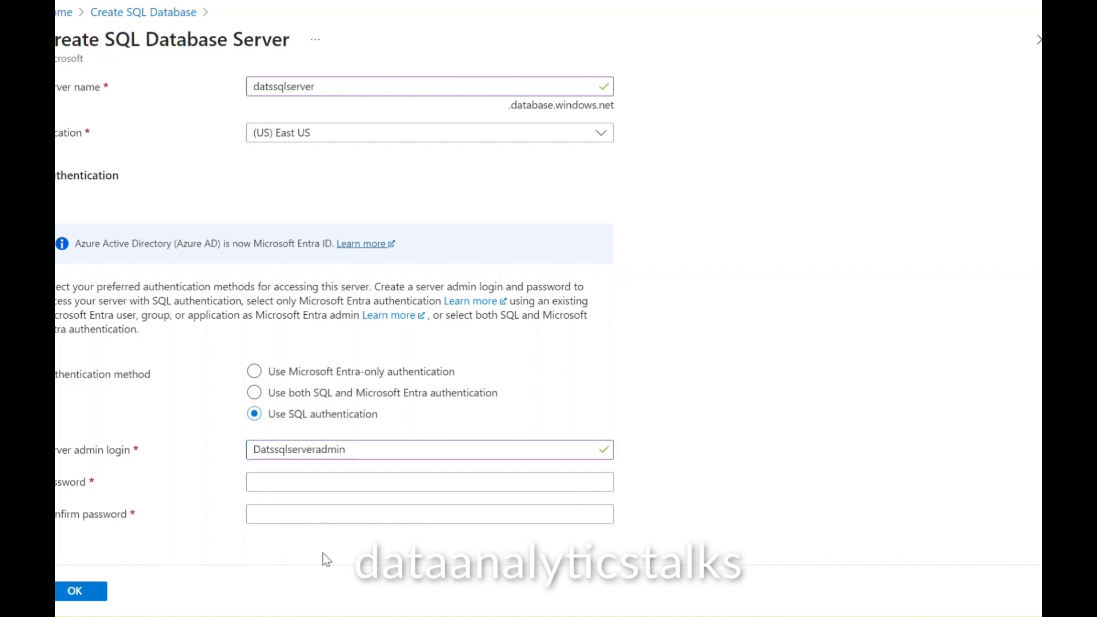
{"action": "left_click", "coordinate": [297, 483]}
{"action": "key", "text": "ctrl+v"}
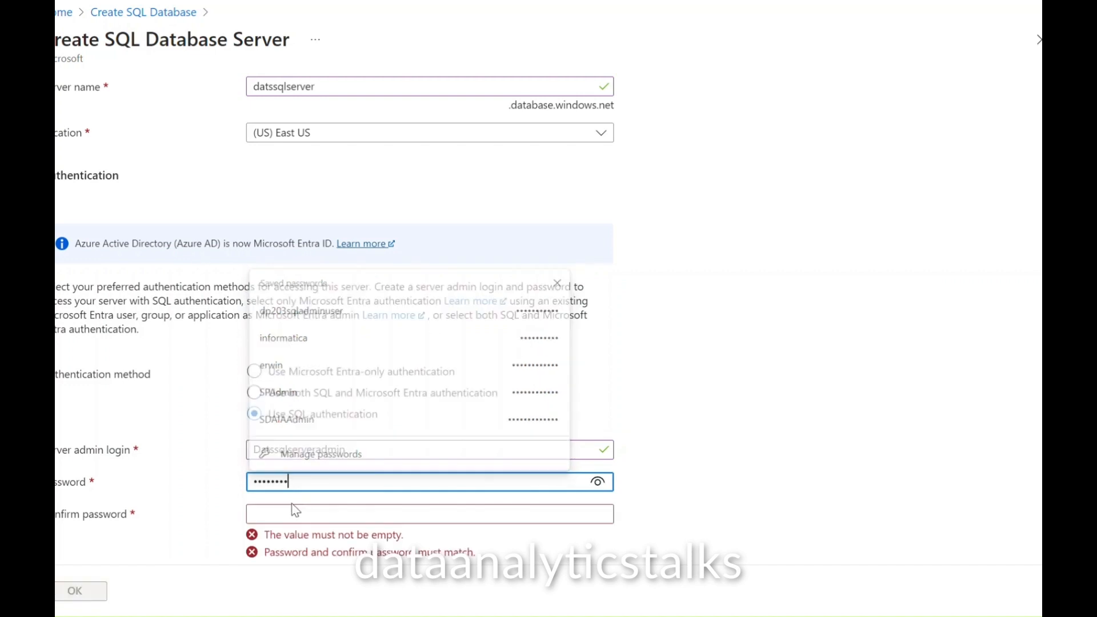
{"action": "left_click", "coordinate": [290, 512]}
{"action": "key", "text": "ctrl+v"}
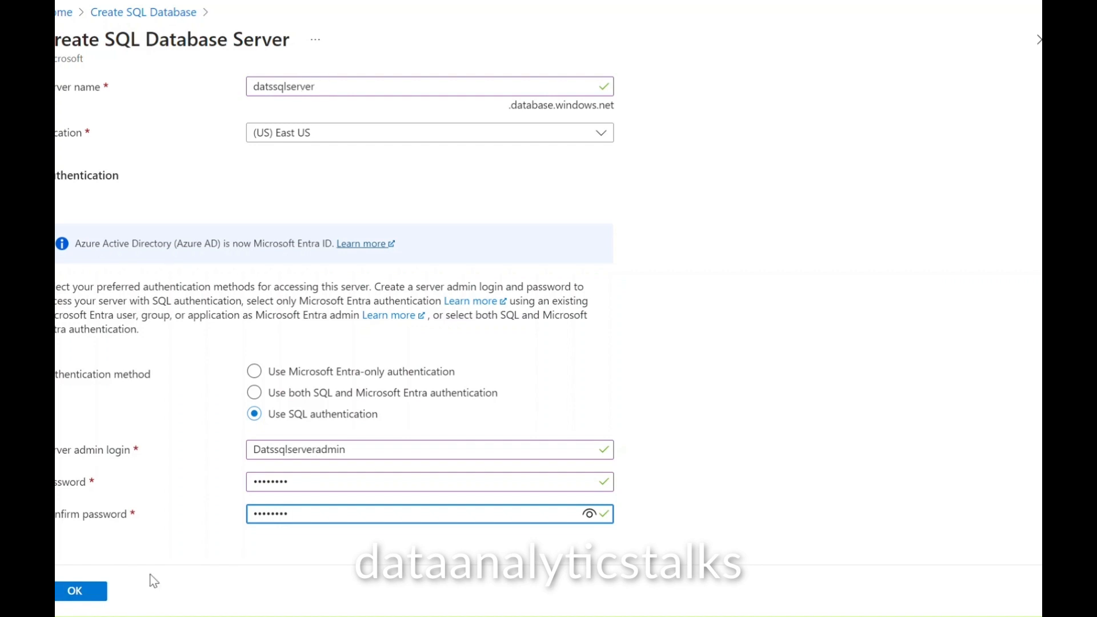
Step: Confirm the datssqlserver settings and choose the Development workload environment
{"action": "left_click", "coordinate": [73, 592]}
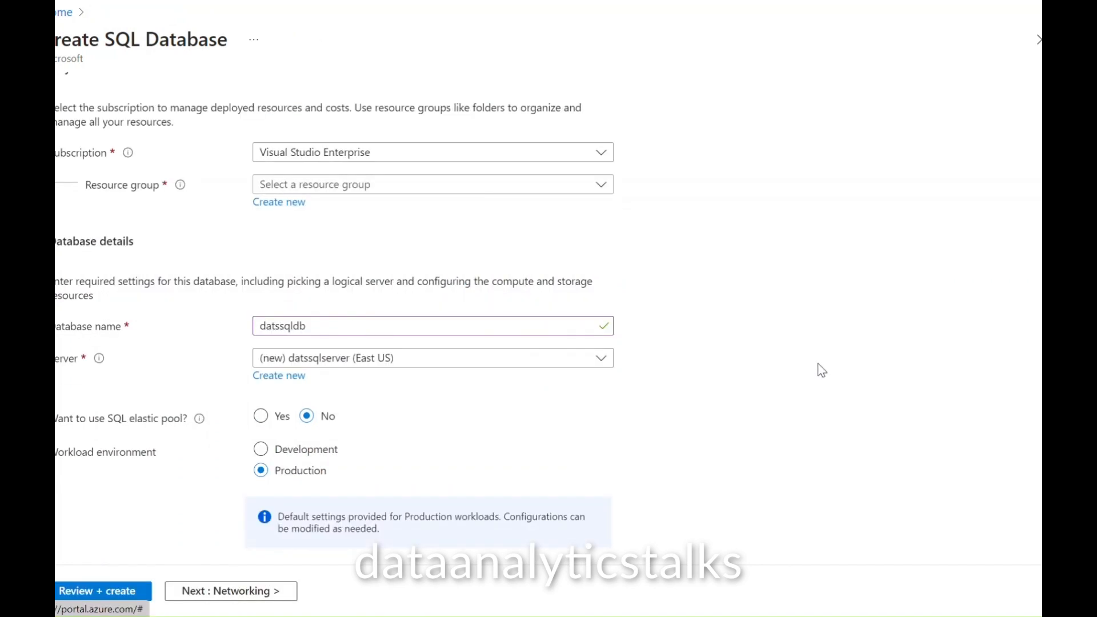
{"action": "scroll", "coordinate": [780, 363], "scroll_direction": "down", "scroll_amount": 3}
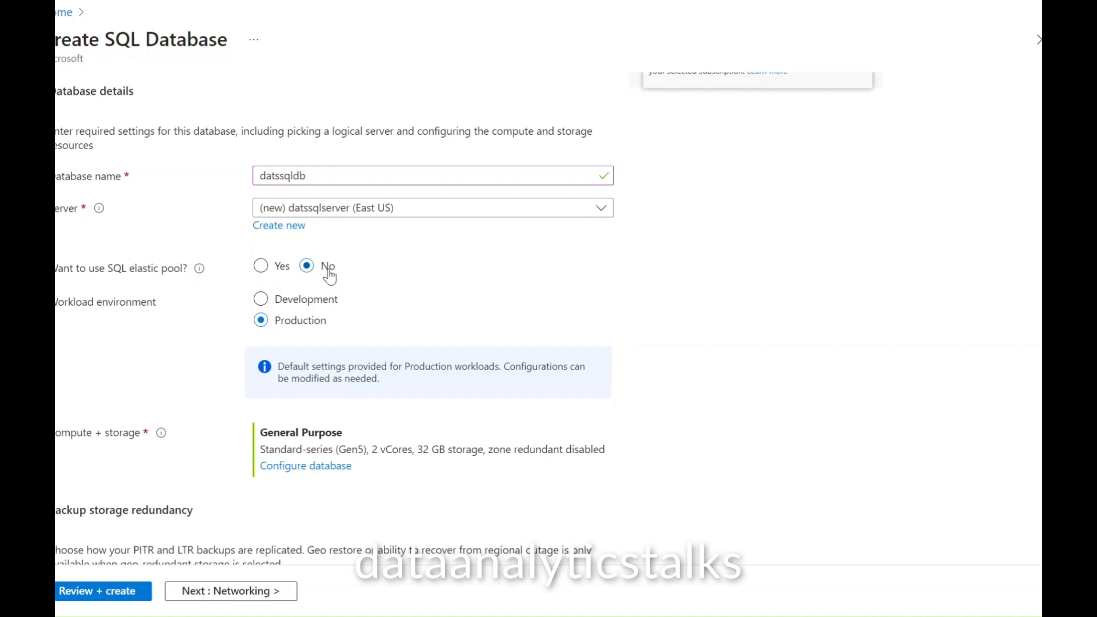
{"action": "scroll", "coordinate": [696, 328], "scroll_direction": "down", "scroll_amount": 1}
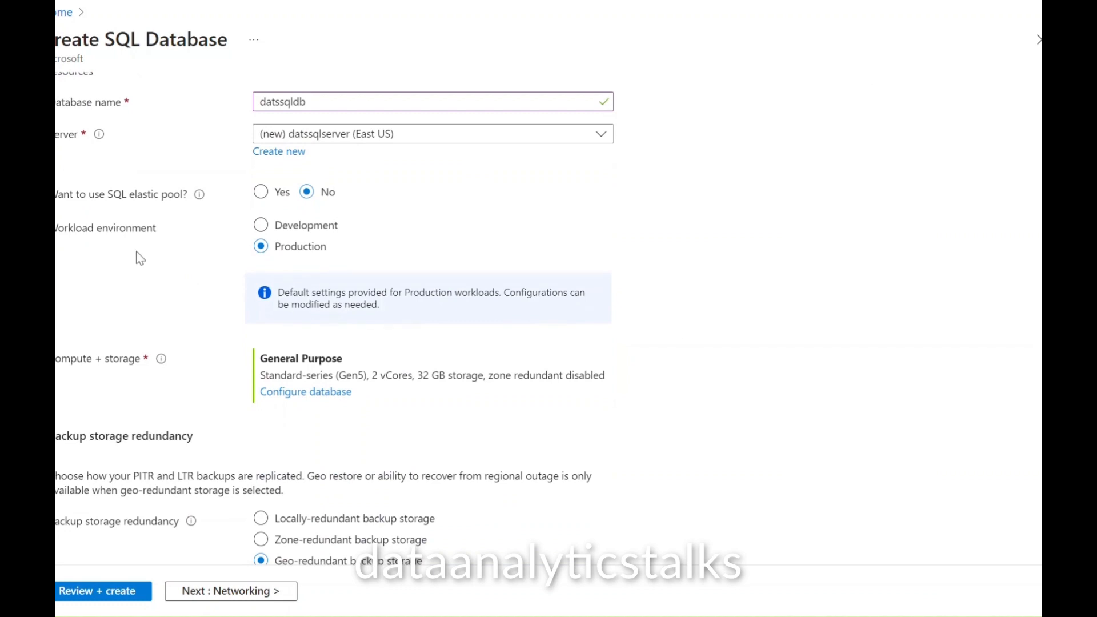
{"action": "left_click", "coordinate": [261, 226]}
{"action": "scroll", "coordinate": [699, 397], "scroll_direction": "down", "scroll_amount": 1}
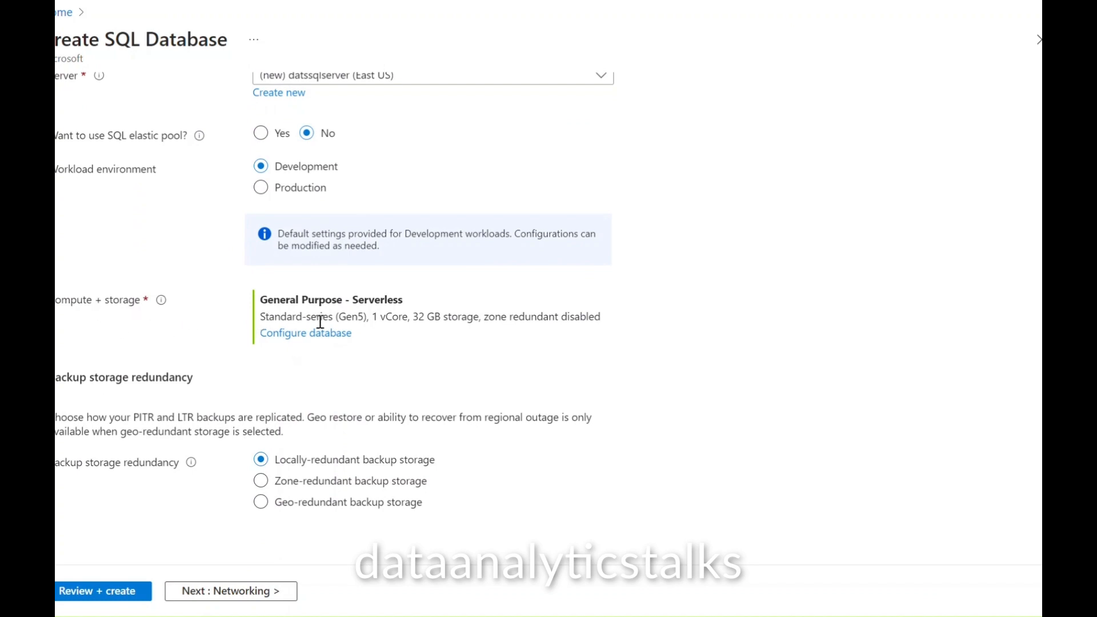
Step: Open Configure database and review the General Purpose Serverless Gen5 compute settings
{"action": "left_click", "coordinate": [290, 340]}
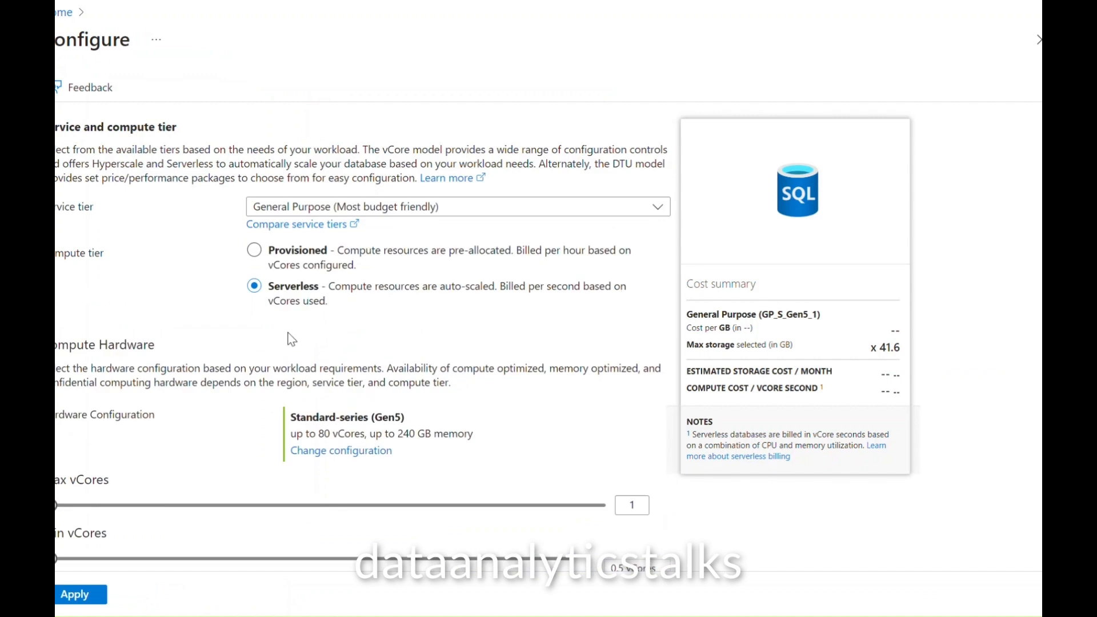
{"action": "scroll", "coordinate": [207, 383], "scroll_direction": "down", "scroll_amount": 4}
{"action": "scroll", "coordinate": [212, 381], "scroll_direction": "up", "scroll_amount": 3}
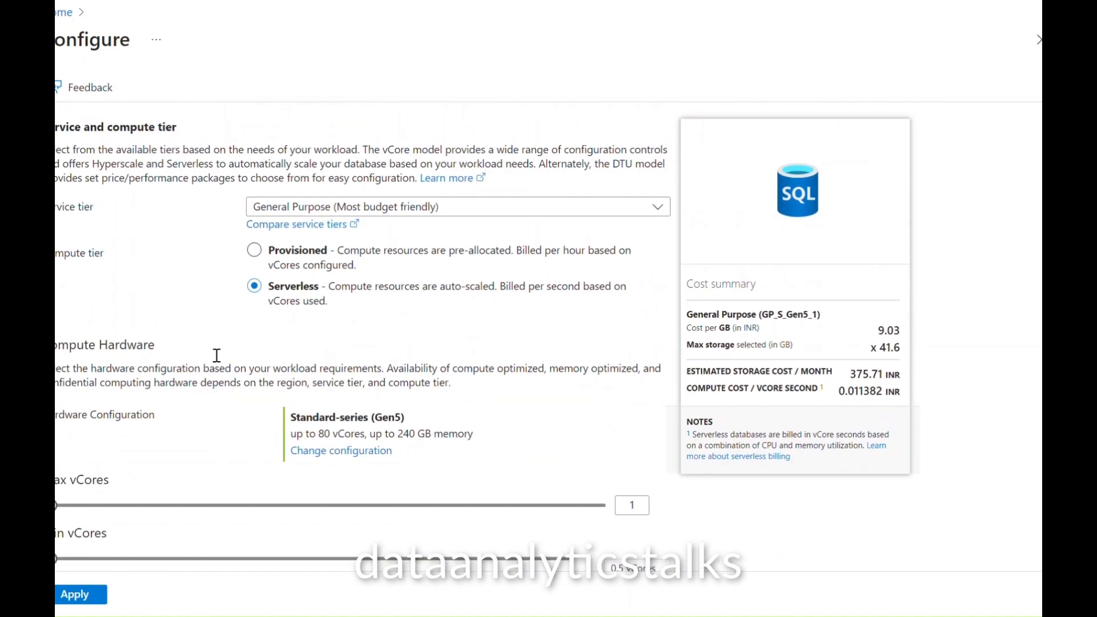
{"action": "scroll", "coordinate": [265, 407], "scroll_direction": "down", "scroll_amount": 3}
{"action": "scroll", "coordinate": [265, 407], "scroll_direction": "down", "scroll_amount": 2}
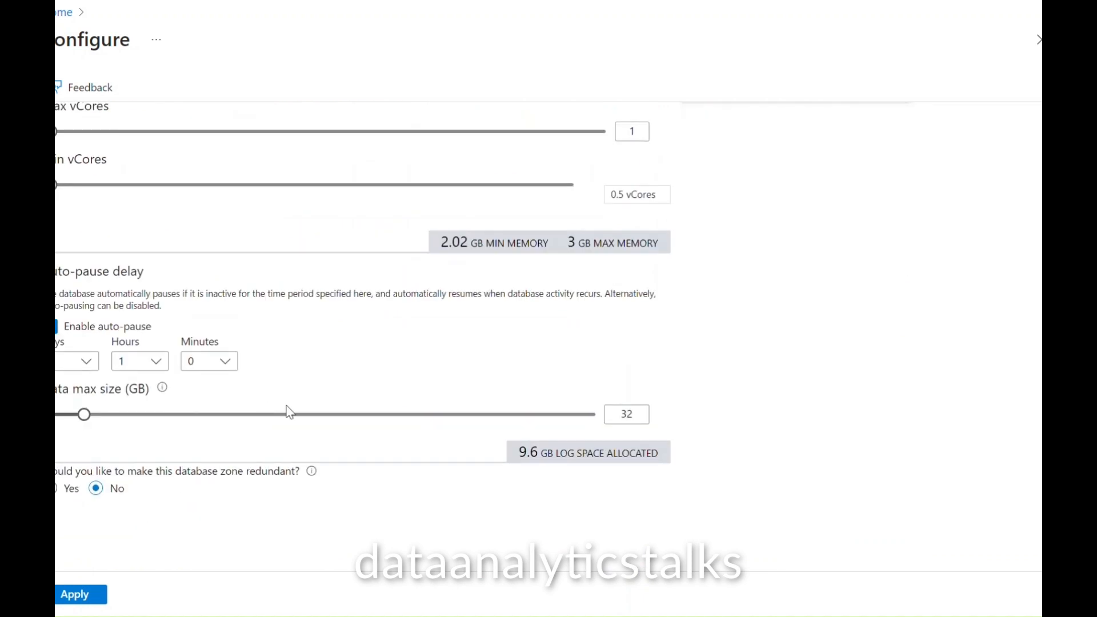
{"action": "scroll", "coordinate": [342, 406], "scroll_direction": "up", "scroll_amount": 5}
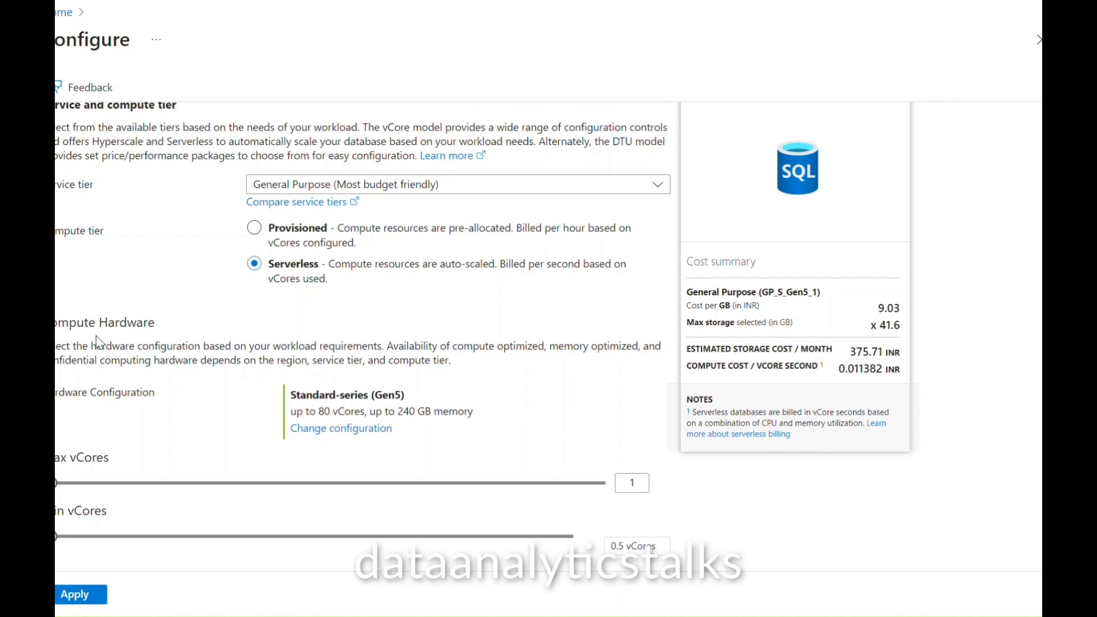
Step: Keep Standard-series (Gen5) hardware and set maximum vCores to 2
{"action": "left_click", "coordinate": [330, 435]}
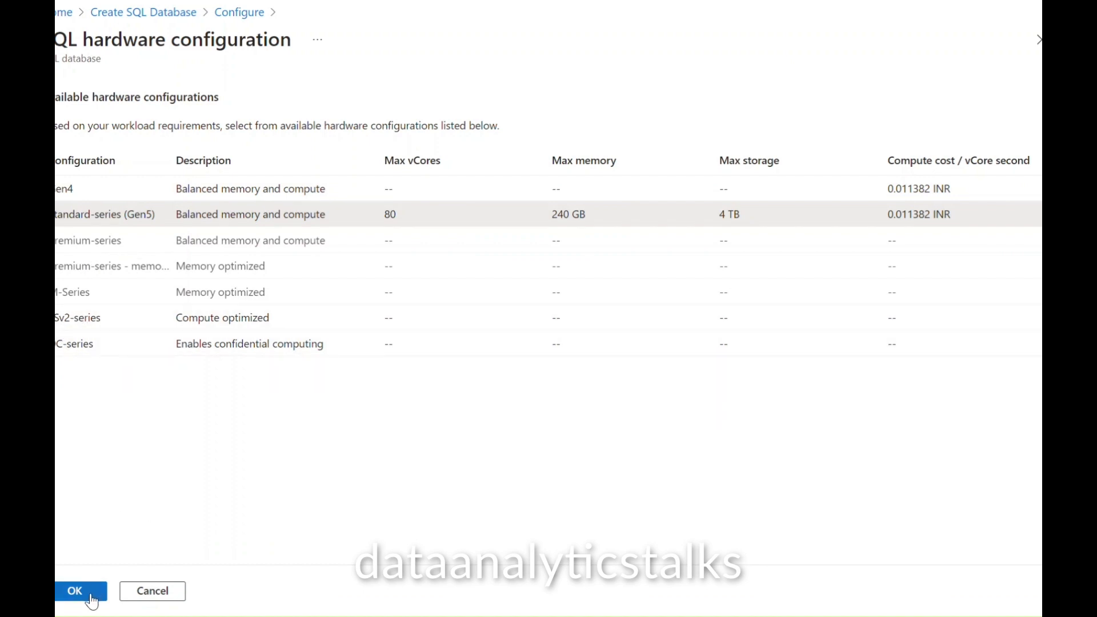
{"action": "left_click", "coordinate": [91, 596]}
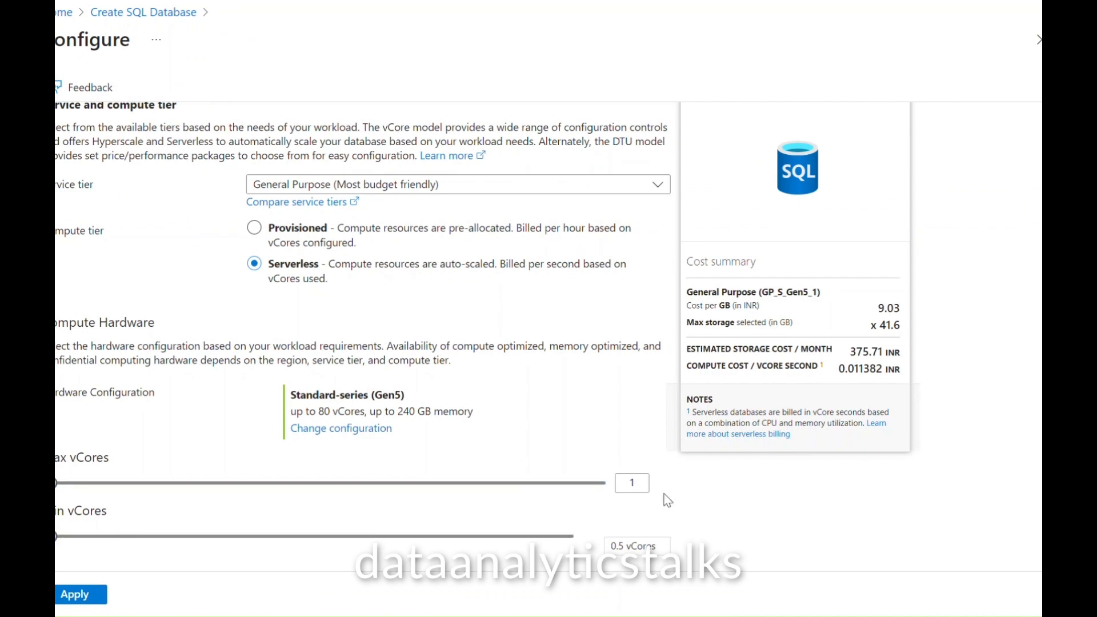
{"action": "left_click", "coordinate": [636, 484]}
{"action": "type", "text": "2"}
{"action": "left_click", "coordinate": [801, 492]}
Step: Change maximum vCores from 2 back to 1
{"action": "left_click", "coordinate": [639, 482]}
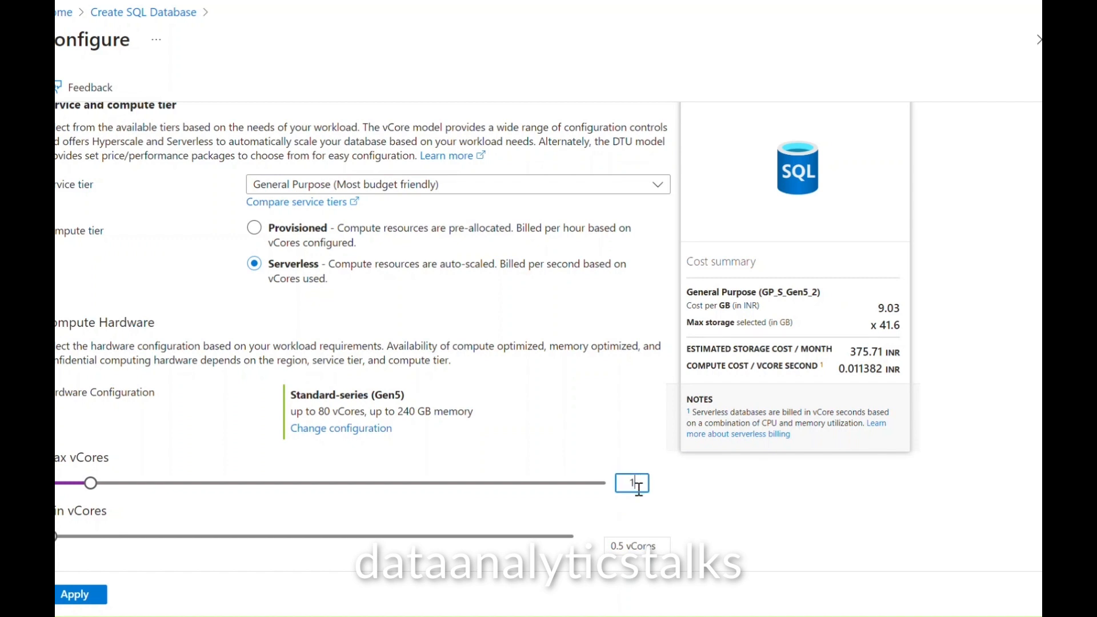
{"action": "type", "text": "1"}
{"action": "left_click", "coordinate": [709, 519]}
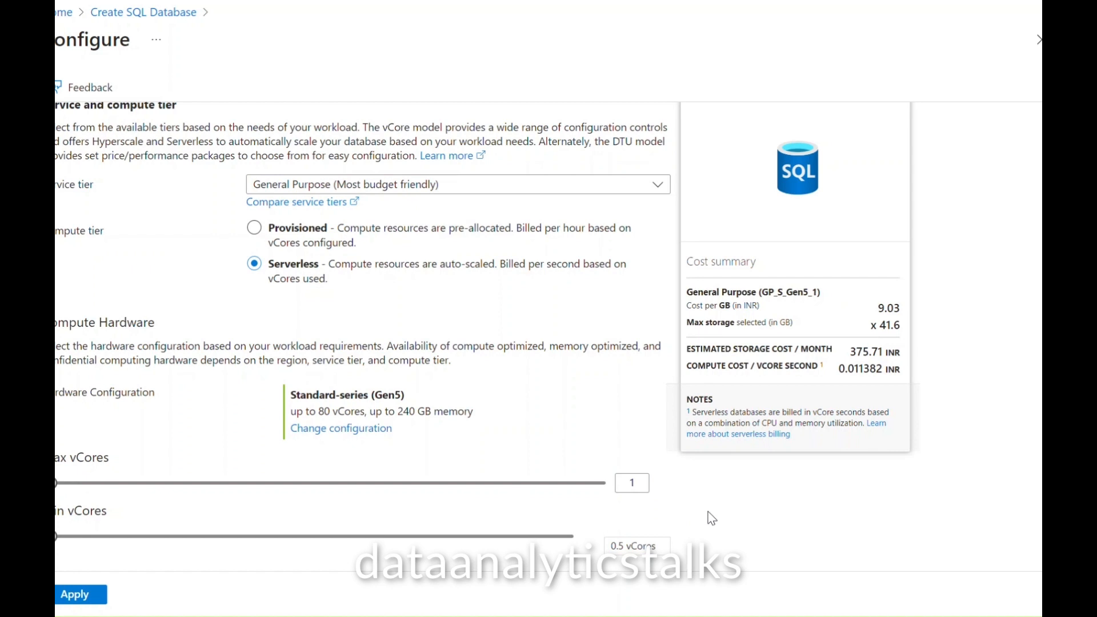
Step: Apply the serverless compute settings and attempt Review + create
{"action": "left_click", "coordinate": [73, 596]}
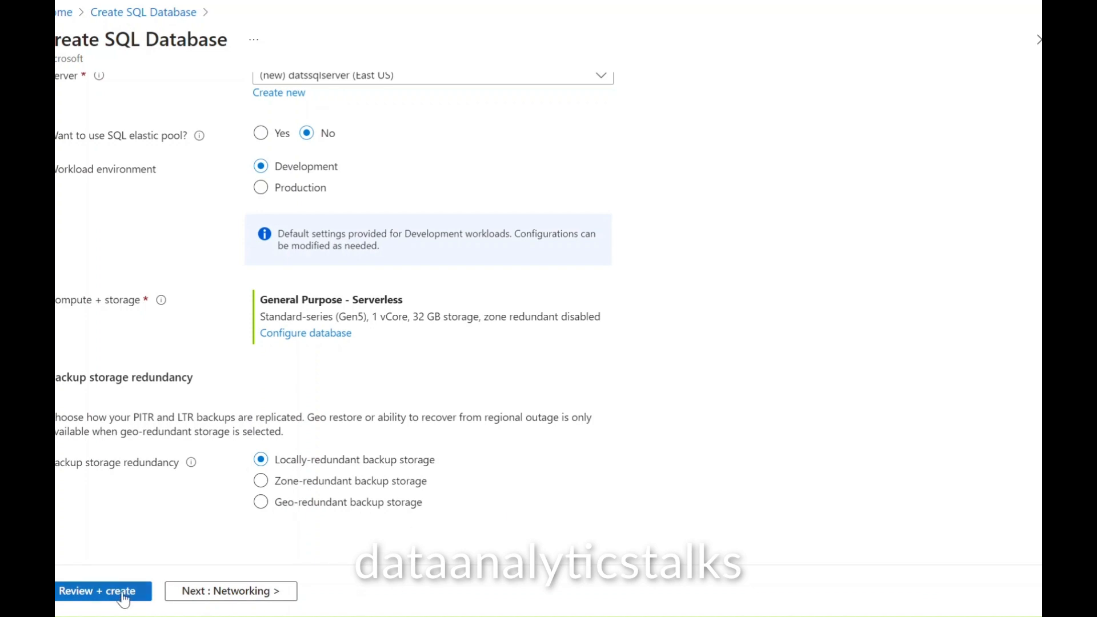
{"action": "scroll", "coordinate": [594, 491], "scroll_direction": "up", "scroll_amount": 4}
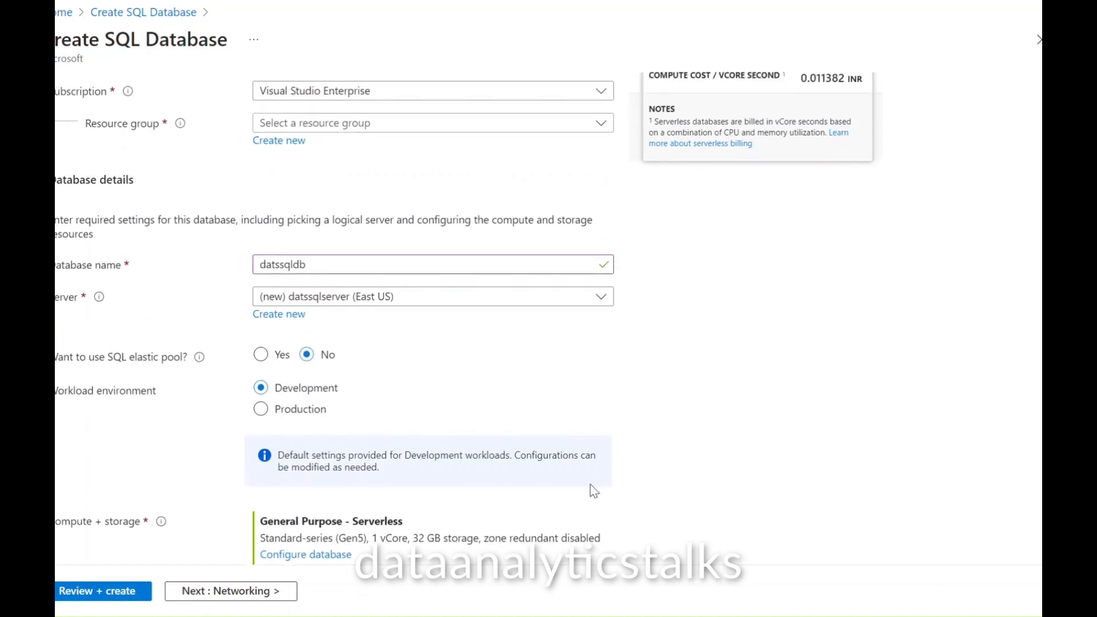
{"action": "scroll", "coordinate": [636, 491], "scroll_direction": "up", "scroll_amount": 3}
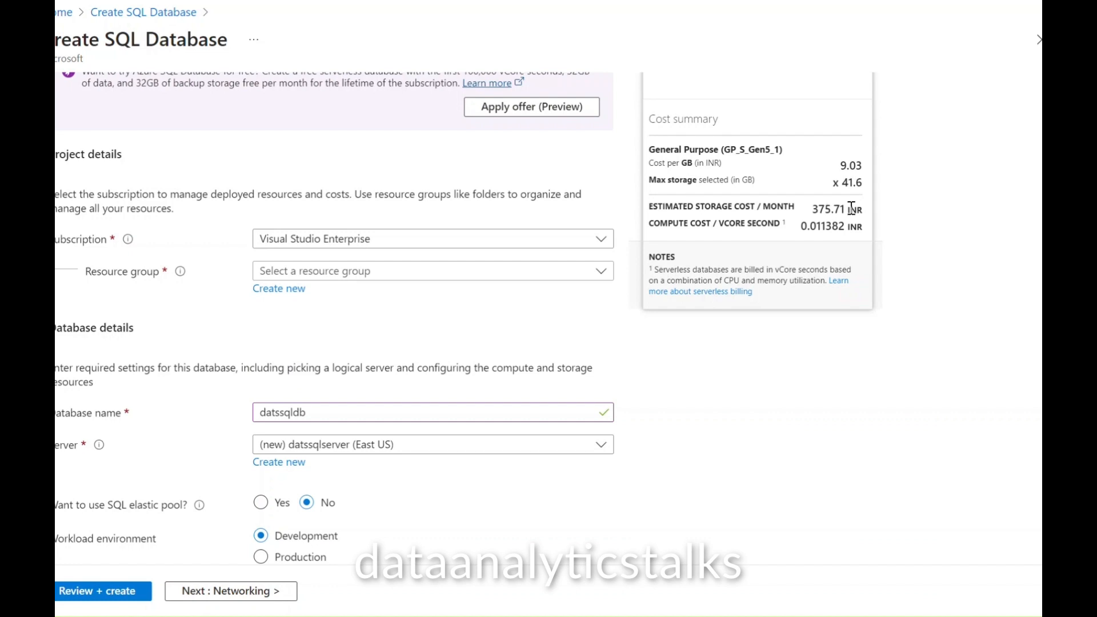
{"action": "scroll", "coordinate": [747, 473], "scroll_direction": "down", "scroll_amount": 2}
{"action": "scroll", "coordinate": [746, 473], "scroll_direction": "down", "scroll_amount": 5}
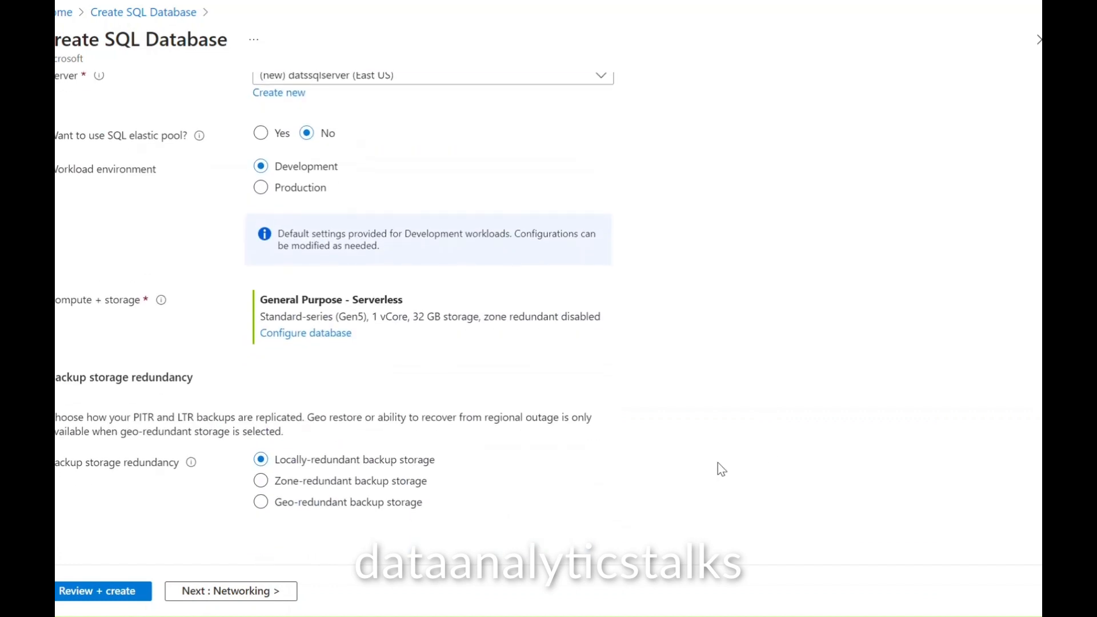
{"action": "left_click", "coordinate": [106, 594]}
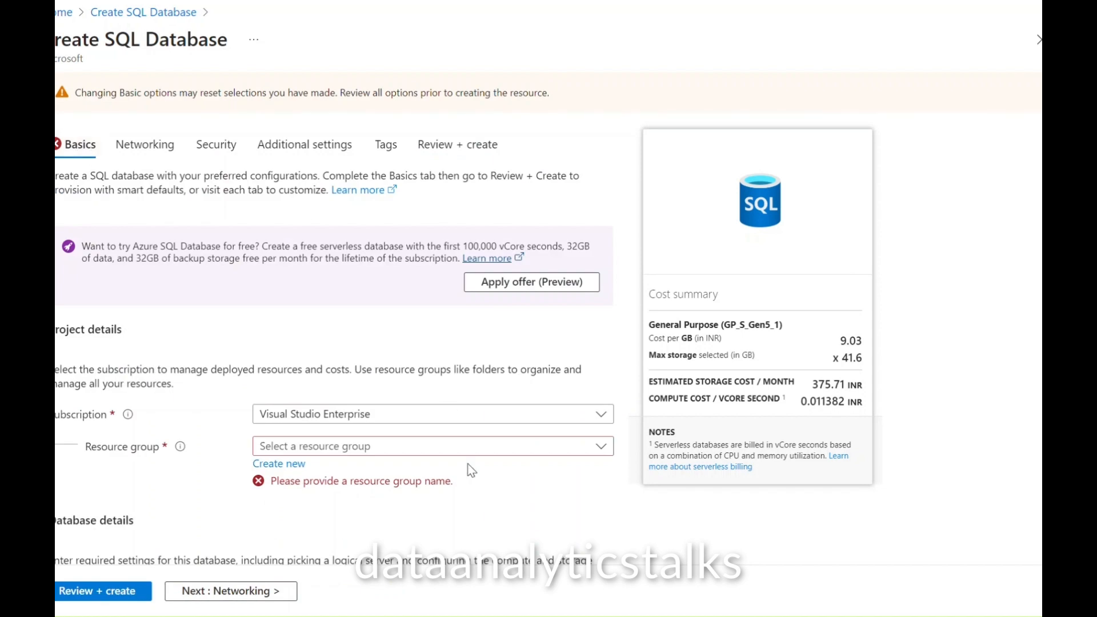
Step: Choose datsrg as the database's resource group
{"action": "left_click", "coordinate": [324, 447]}
{"action": "type", "text": "data"}
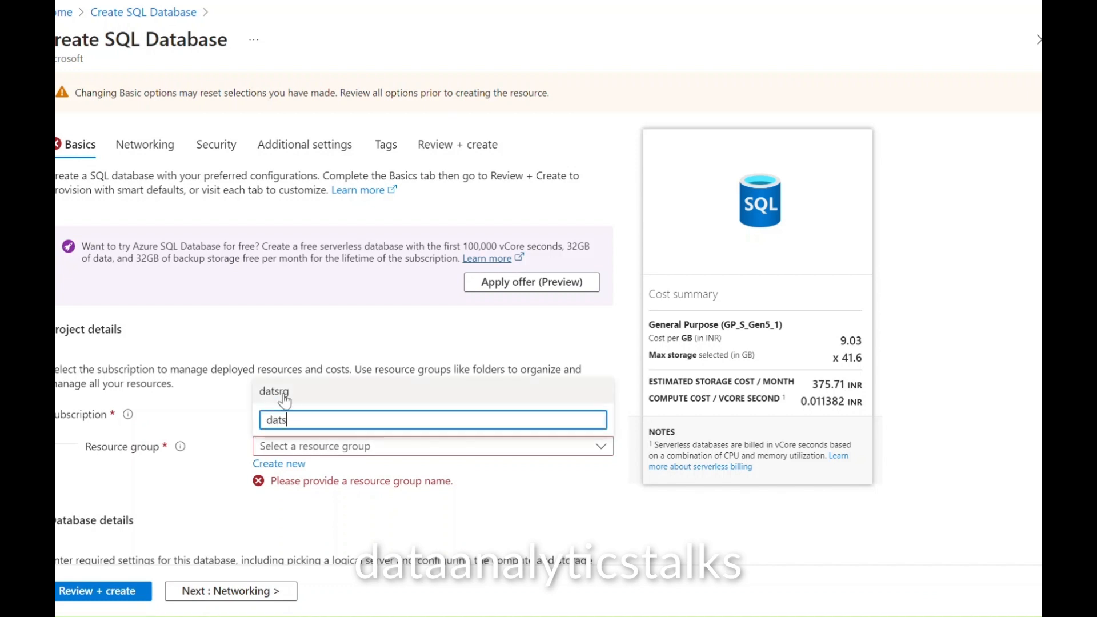
{"action": "left_click", "coordinate": [279, 393]}
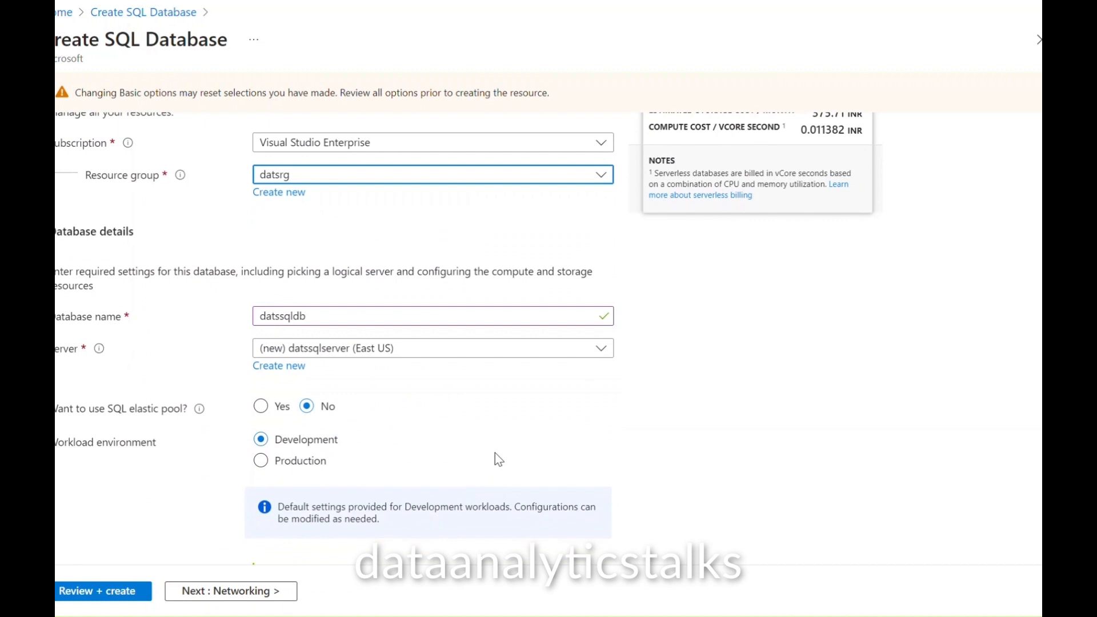
{"action": "scroll", "coordinate": [495, 453], "scroll_direction": "down", "scroll_amount": 3}
{"action": "scroll", "coordinate": [496, 454], "scroll_direction": "down", "scroll_amount": 2}
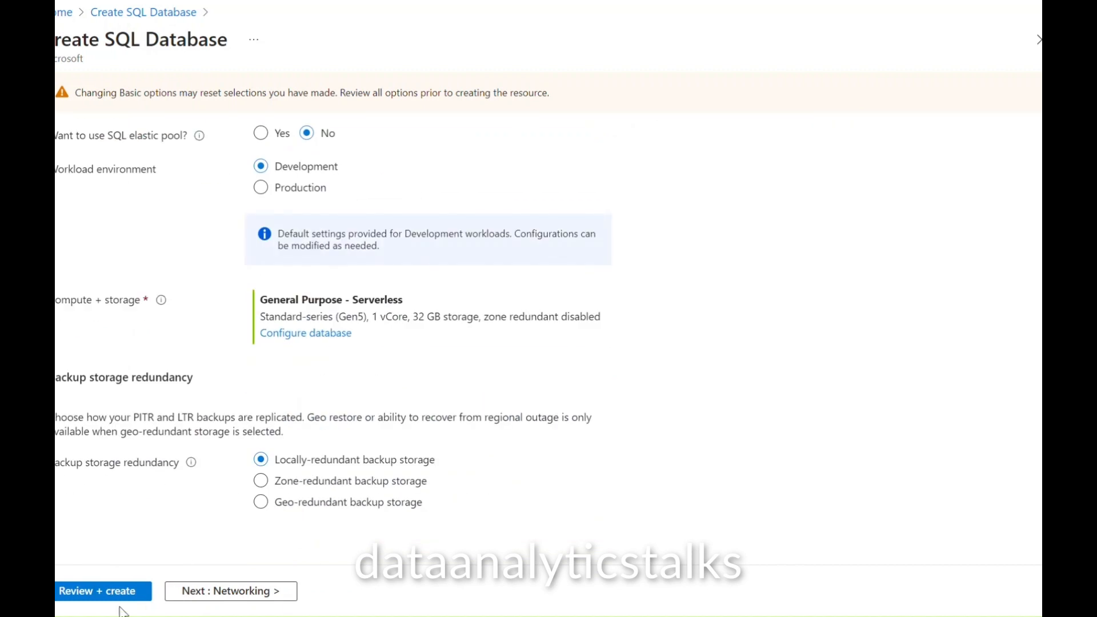
Step: Review the datssqldb summary and create the database on datssqlserver
{"action": "left_click", "coordinate": [109, 591]}
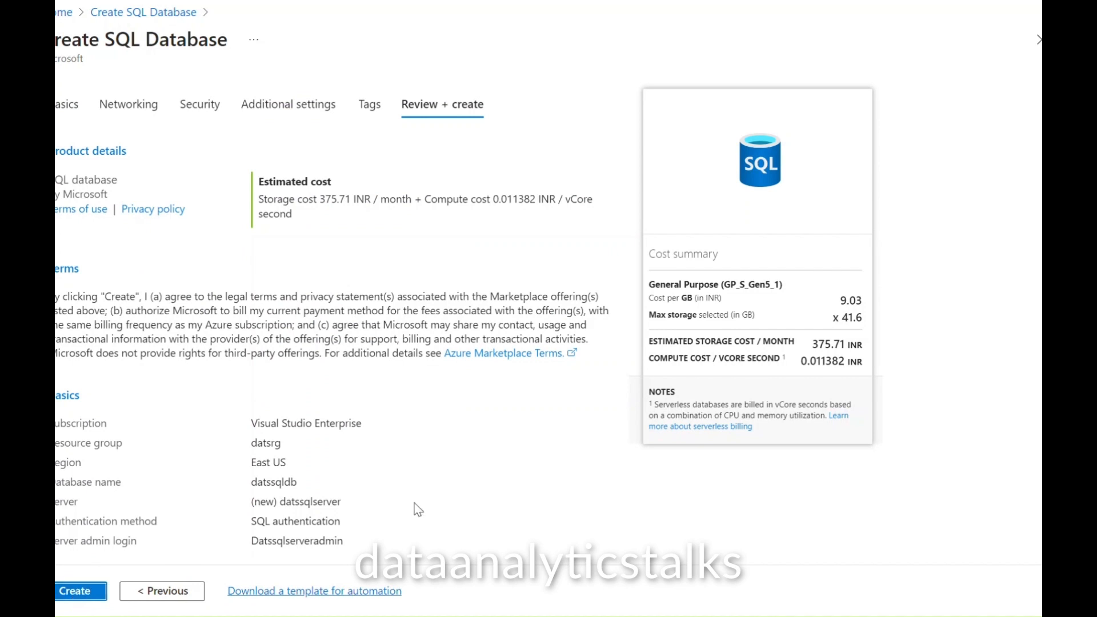
{"action": "scroll", "coordinate": [418, 510], "scroll_direction": "down", "scroll_amount": 10}
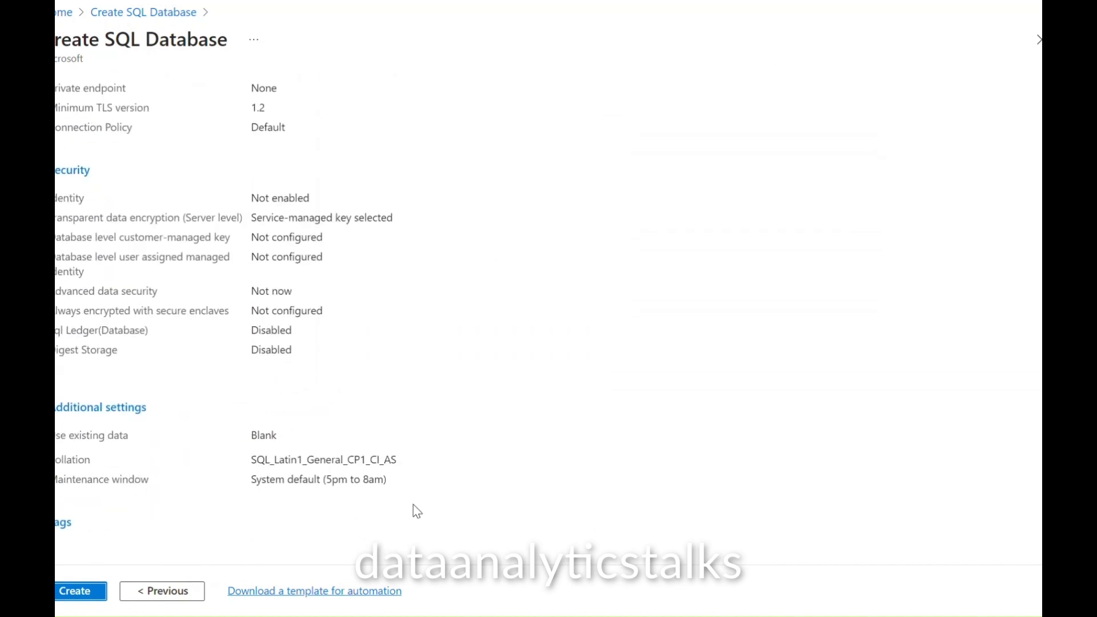
{"action": "left_click", "coordinate": [82, 592]}
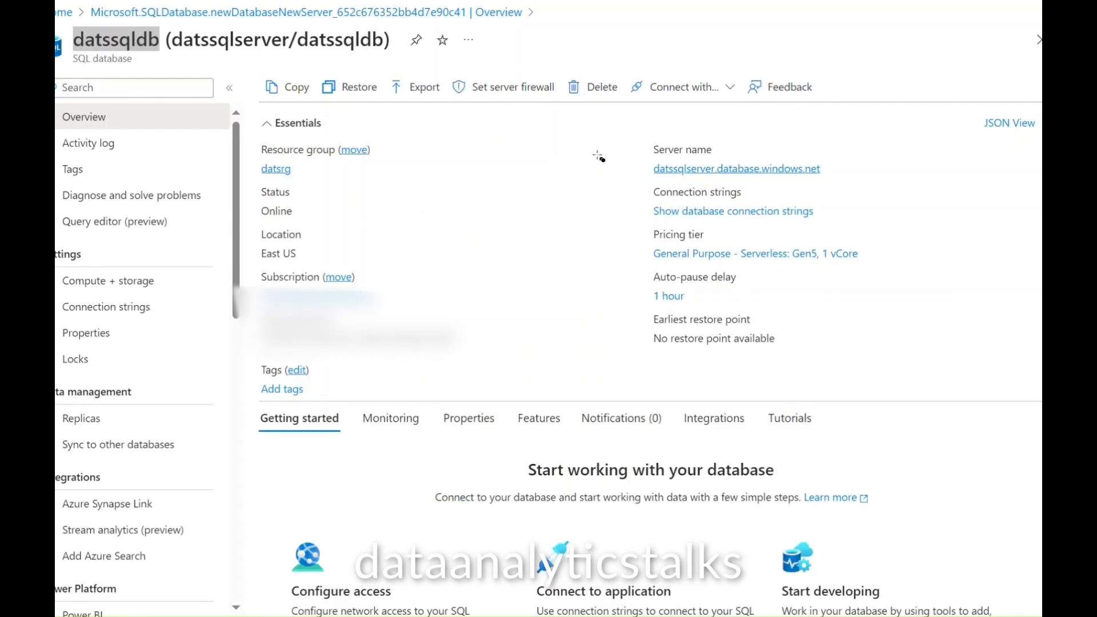
{"action": "mouse_move", "coordinate": [627, 137]}
{"action": "left_mouse_down"}
{"action": "mouse_move", "coordinate": [700, 179]}
{"action": "mouse_move", "coordinate": [875, 187]}
{"action": "left_mouse_up"}
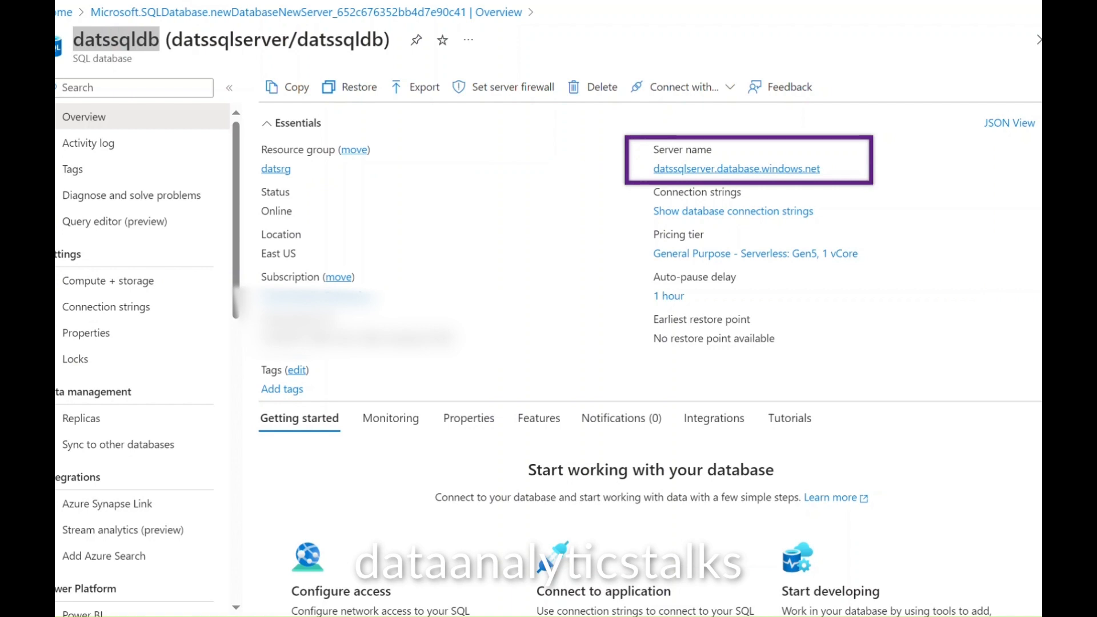
{"action": "left_click_drag", "start_coordinate": [57, 18], "coordinate": [173, 75]}
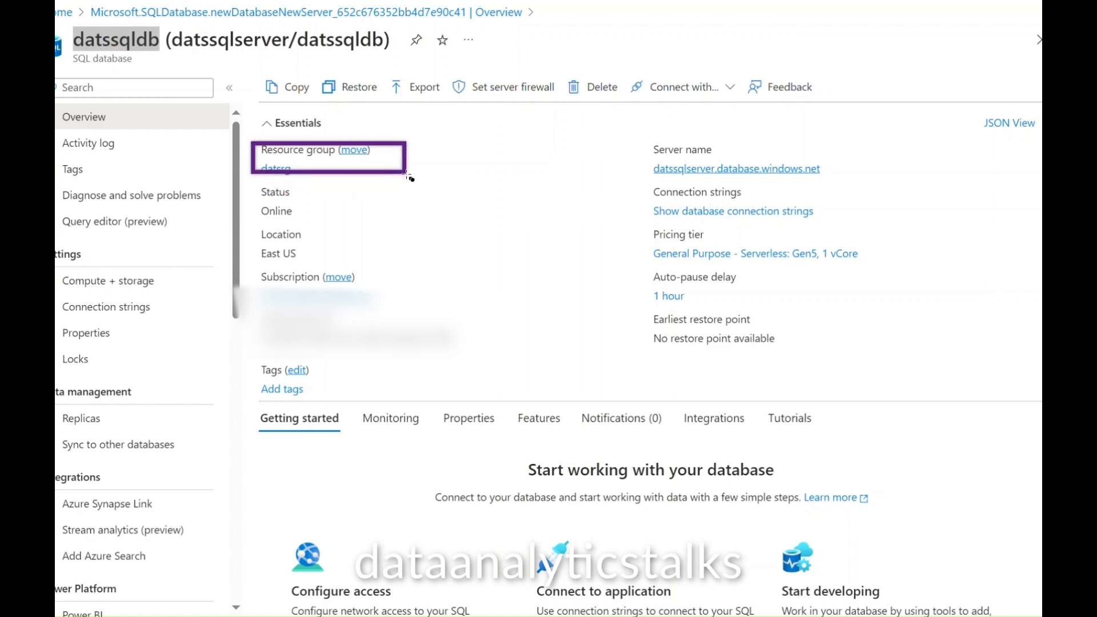
{"action": "left_click_drag", "start_coordinate": [250, 183], "coordinate": [330, 226]}
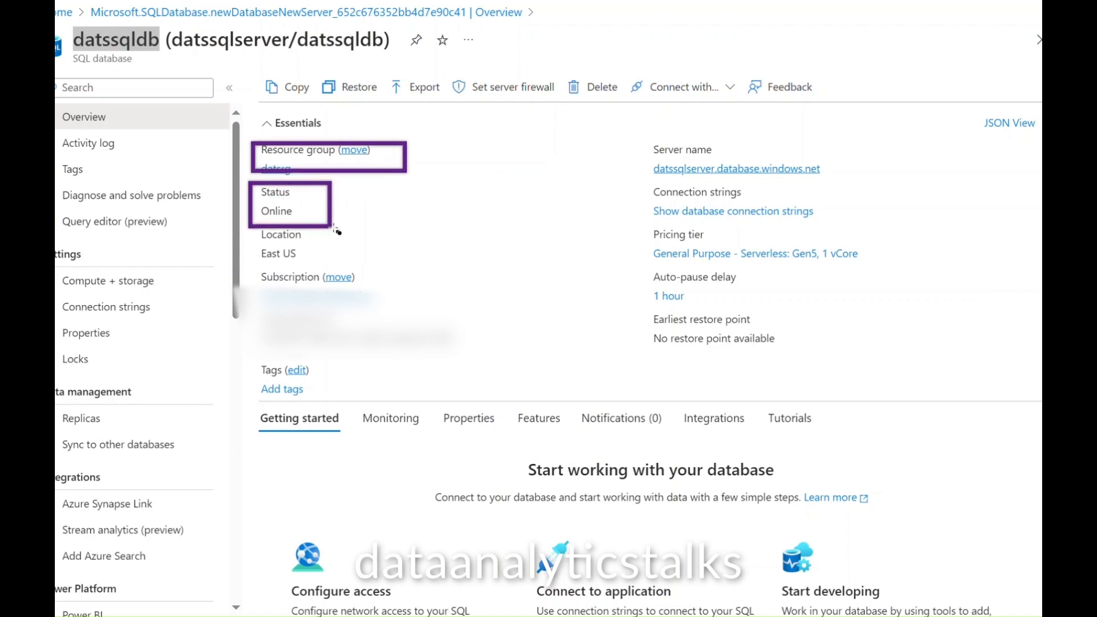
{"action": "left_click_drag", "start_coordinate": [251, 231], "coordinate": [323, 274]}
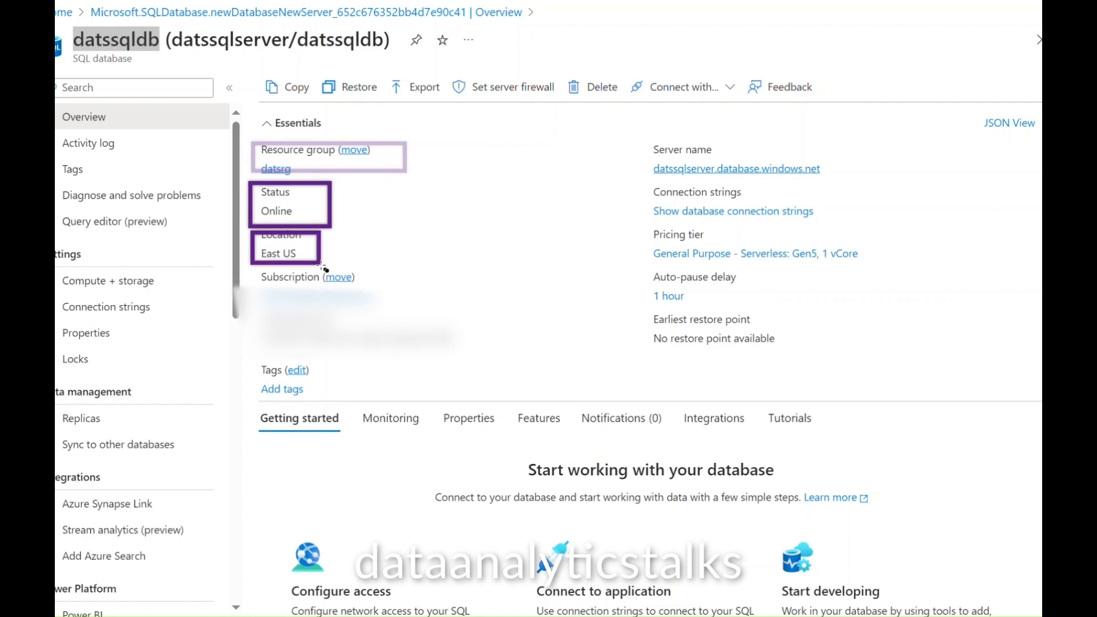
{"action": "mouse_move", "coordinate": [254, 269]}
{"action": "left_mouse_down"}
{"action": "mouse_move", "coordinate": [277, 289]}
{"action": "mouse_move", "coordinate": [418, 293]}
{"action": "left_mouse_up"}
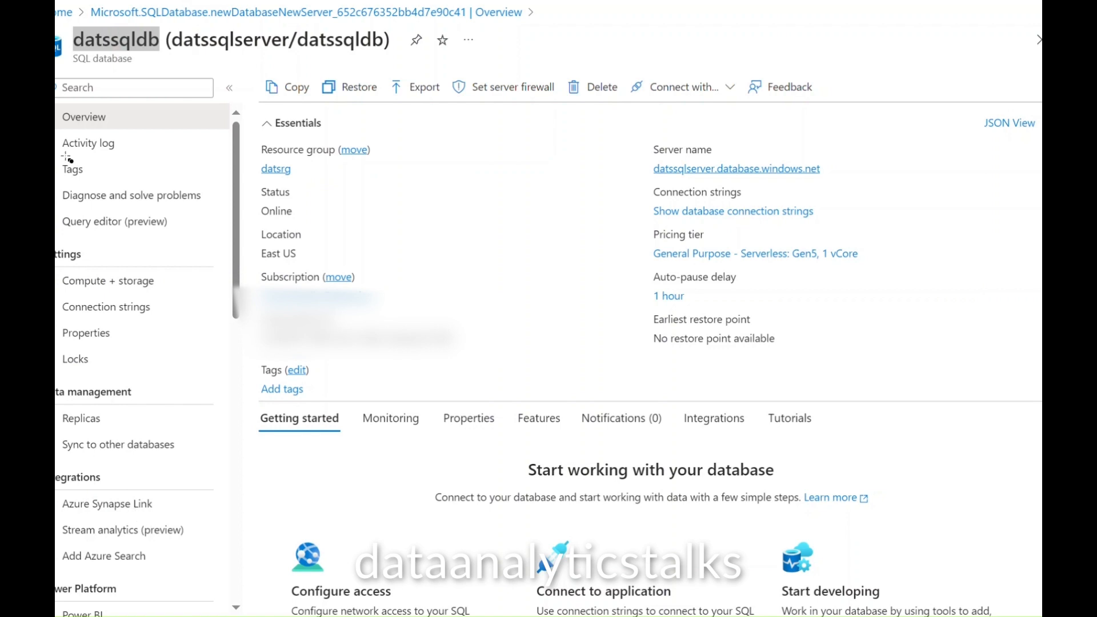
{"action": "mouse_move", "coordinate": [55, 102]}
{"action": "left_mouse_down"}
{"action": "mouse_move", "coordinate": [214, 549]}
{"action": "mouse_move", "coordinate": [218, 607]}
{"action": "mouse_move", "coordinate": [230, 611]}
{"action": "left_mouse_up"}
Step: Return to the portal home and open a fresh Create SQL Database form
{"action": "left_click", "coordinate": [61, 19]}
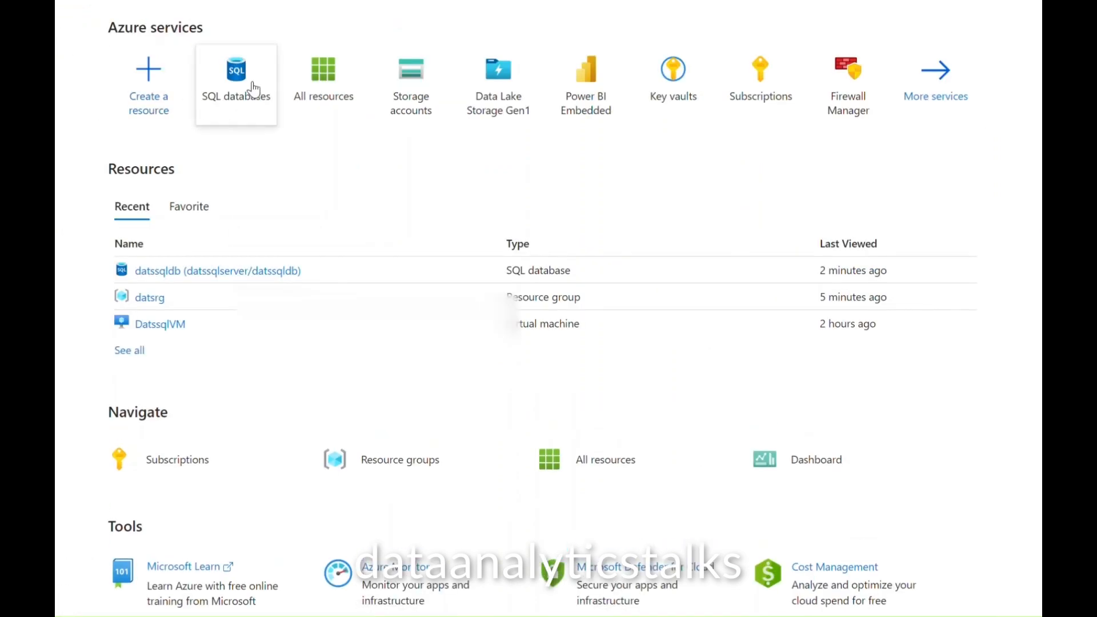
{"action": "left_click", "coordinate": [256, 94]}
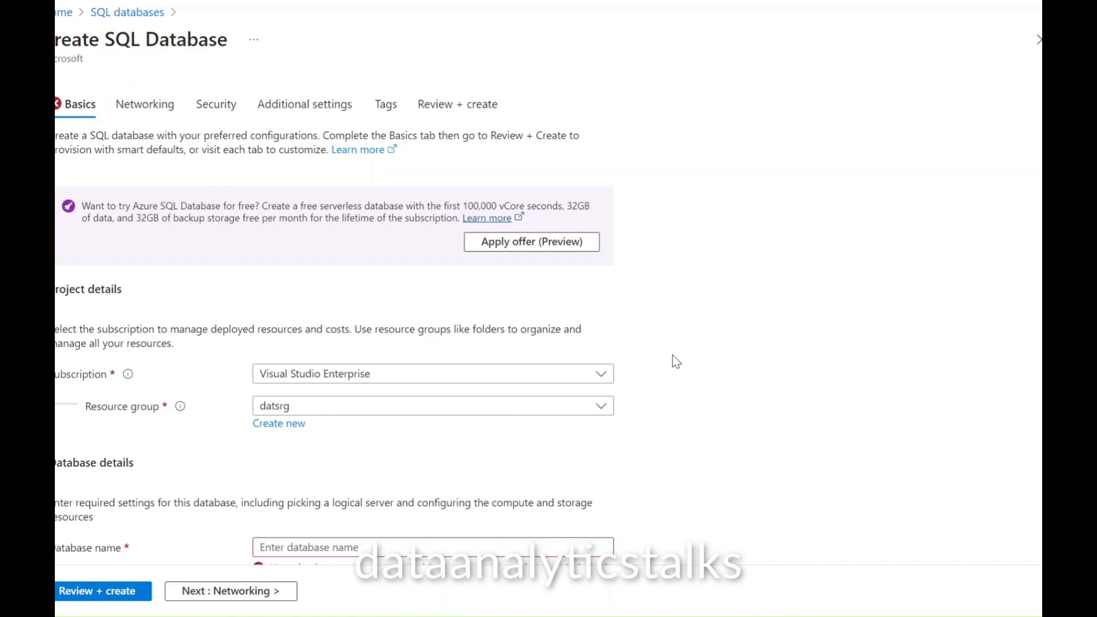
{"action": "scroll", "coordinate": [675, 357], "scroll_direction": "down", "scroll_amount": 4}
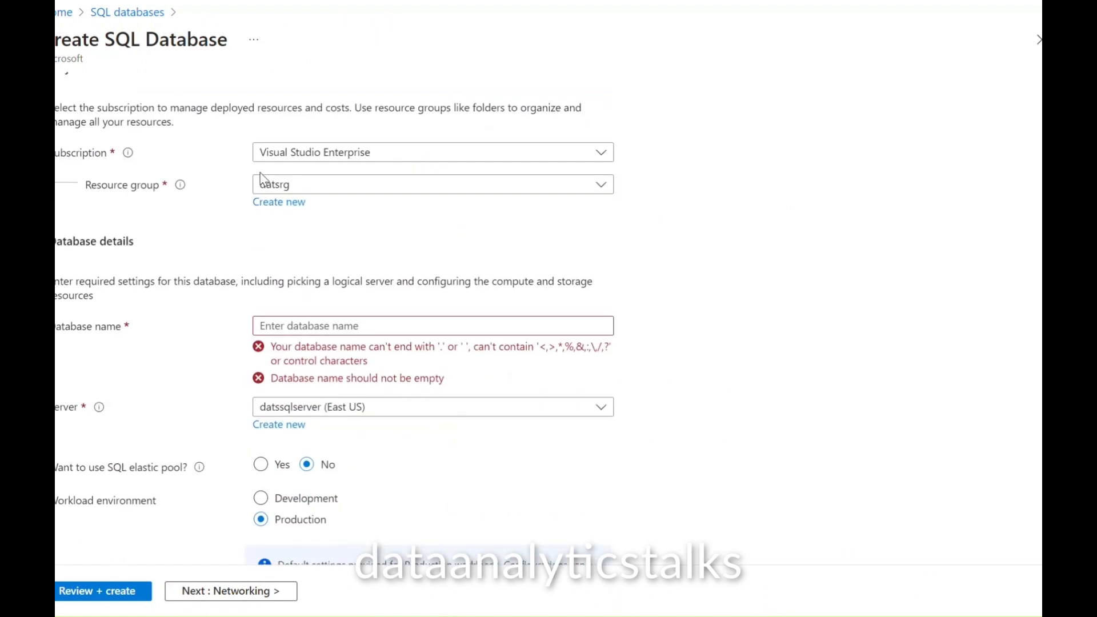
{"action": "scroll", "coordinate": [335, 215], "scroll_direction": "down", "scroll_amount": 7}
{"action": "scroll", "coordinate": [731, 279], "scroll_direction": "up", "scroll_amount": 6}
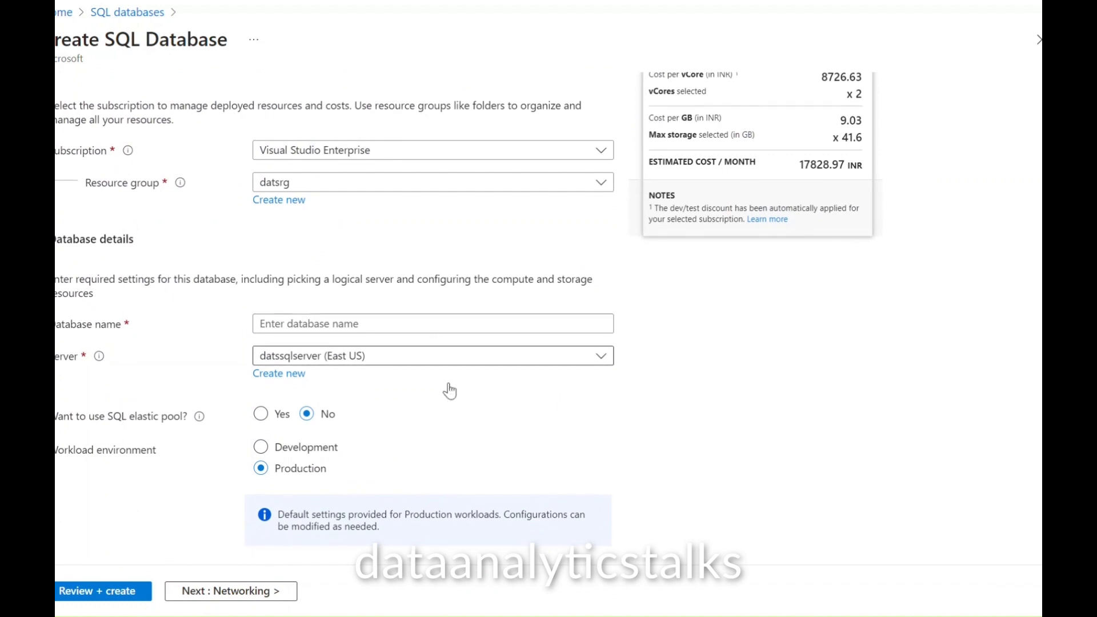
Step: Name the database datassqldbwithdata and choose the Development workload environment
{"action": "left_click", "coordinate": [348, 318]}
{"action": "type", "text": "datas"}
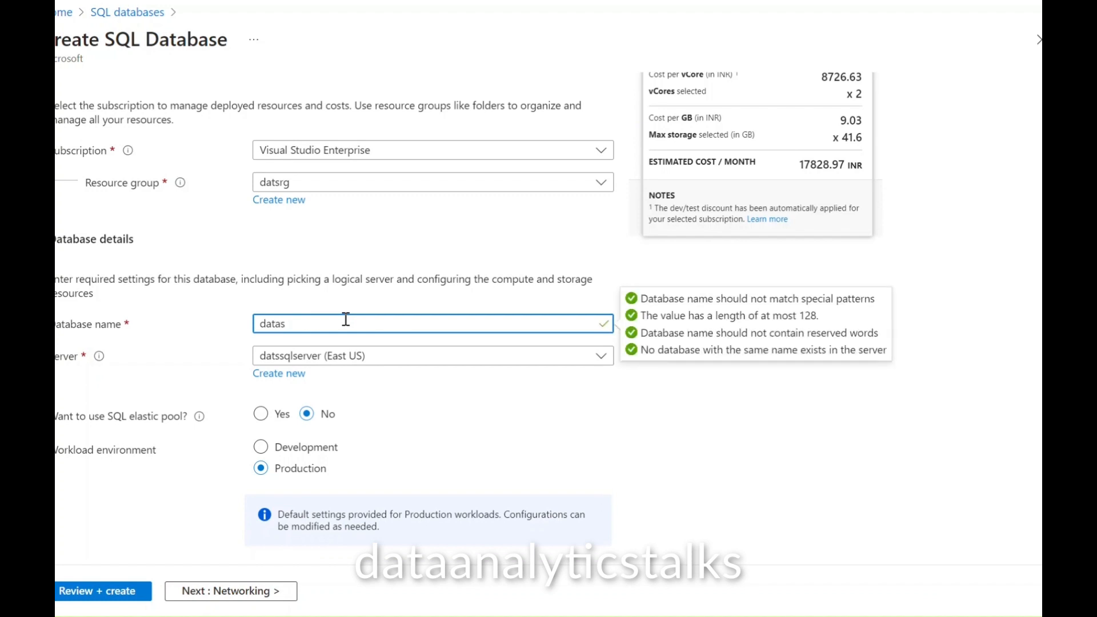
{"action": "type", "text": "sqldbwith"}
{"action": "type", "text": "data"}
{"action": "left_click", "coordinate": [701, 434]}
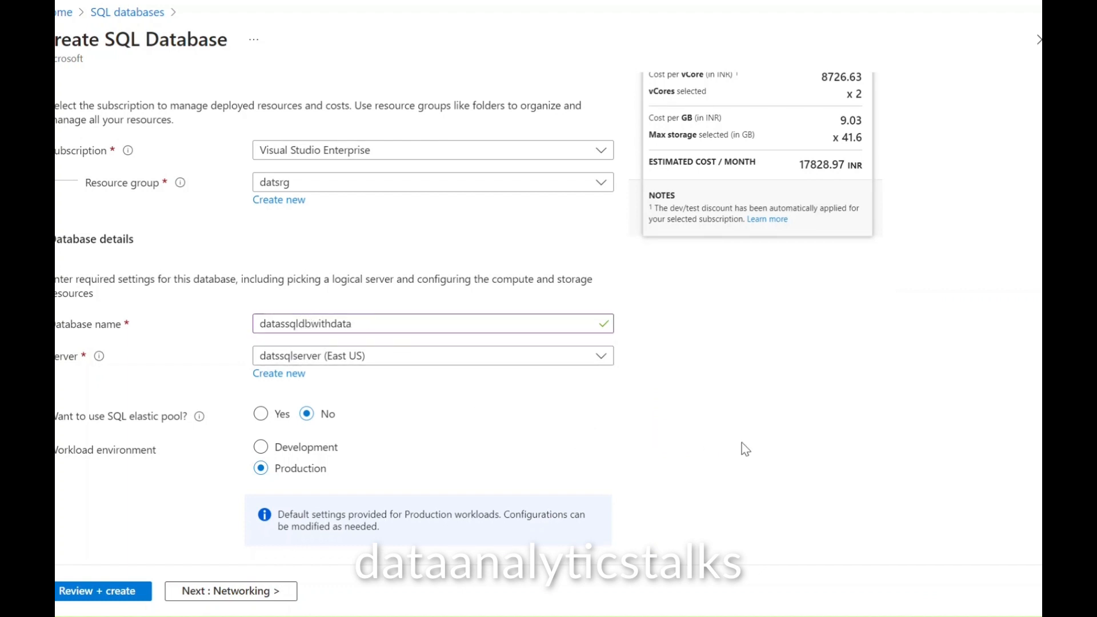
{"action": "scroll", "coordinate": [747, 450], "scroll_direction": "down", "scroll_amount": 4}
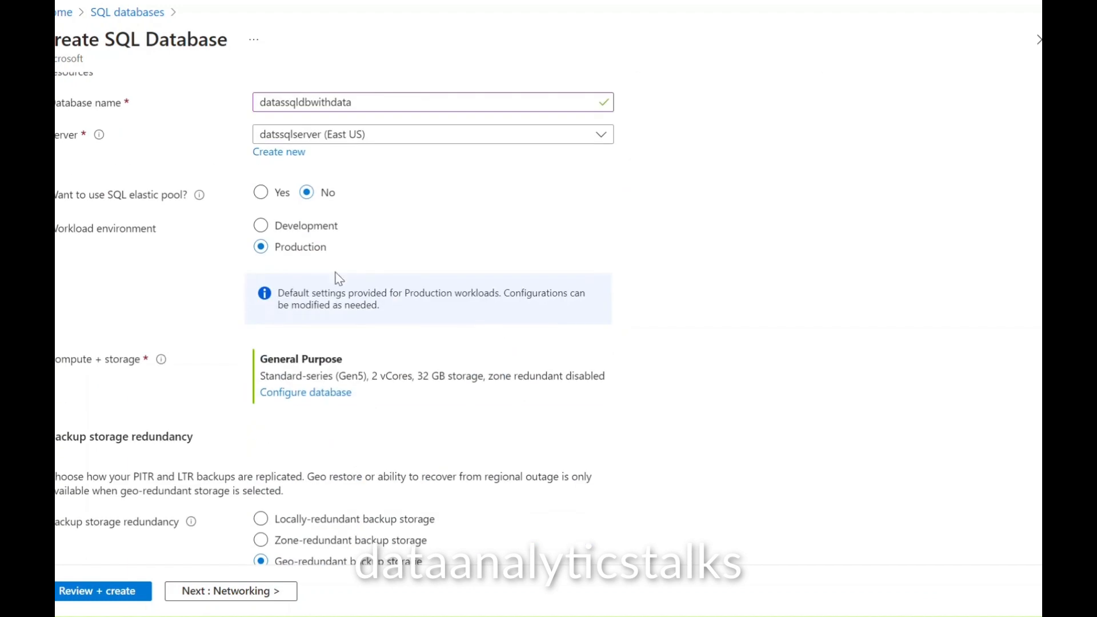
{"action": "left_click", "coordinate": [260, 225]}
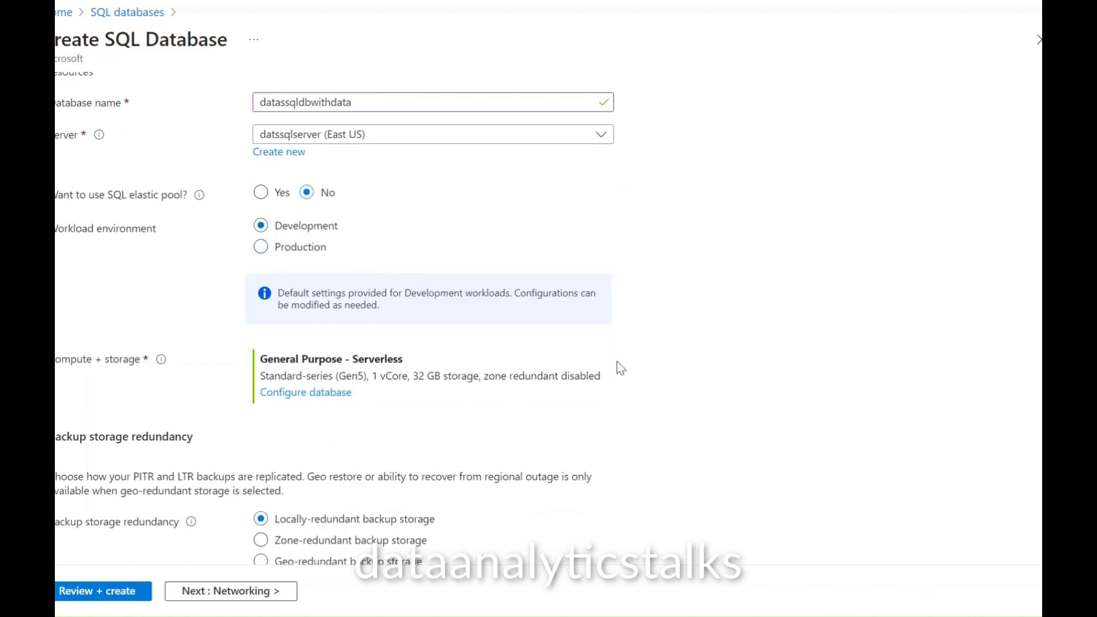
{"action": "scroll", "coordinate": [728, 393], "scroll_direction": "down", "scroll_amount": 1}
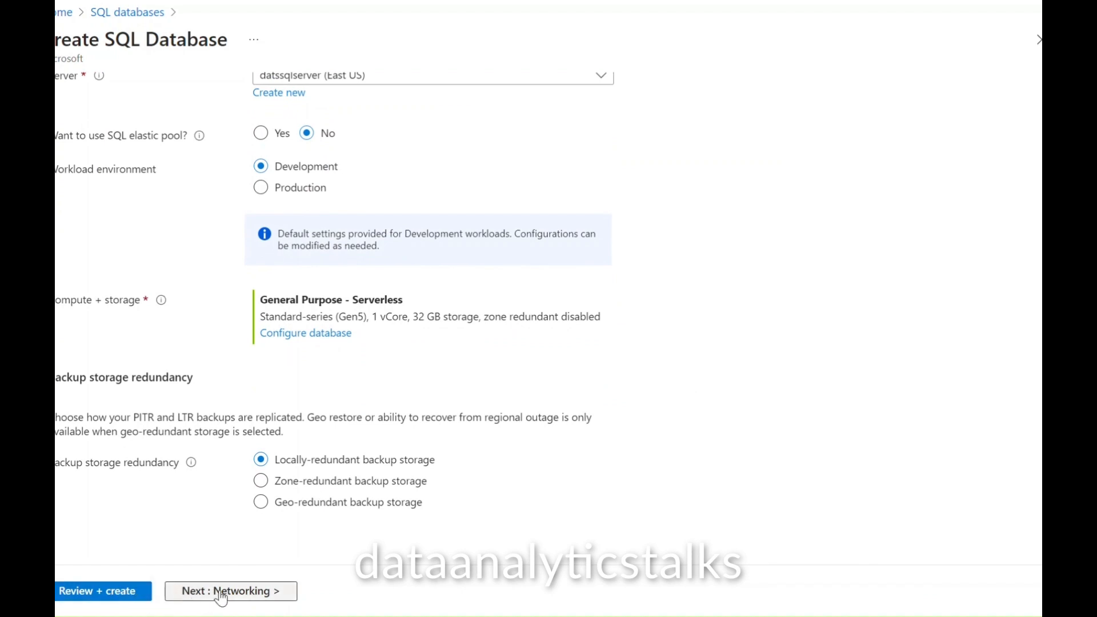
Step: Skip past the Networking and Security tabs unchanged to reach Additional settings
{"action": "left_click", "coordinate": [179, 594]}
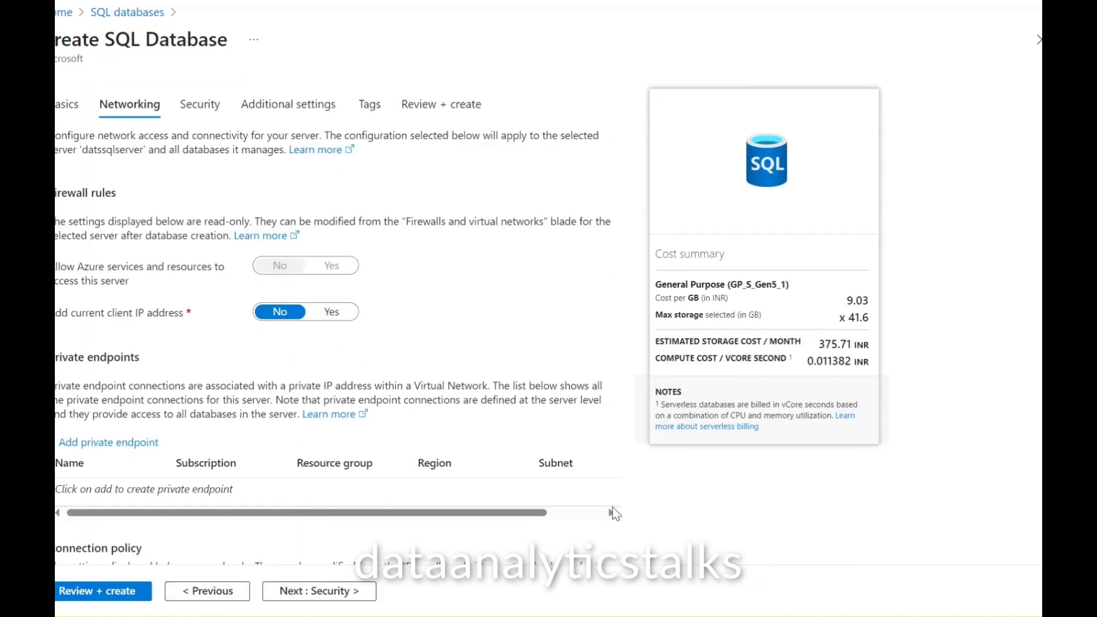
{"action": "scroll", "coordinate": [411, 338], "scroll_direction": "down", "scroll_amount": 5}
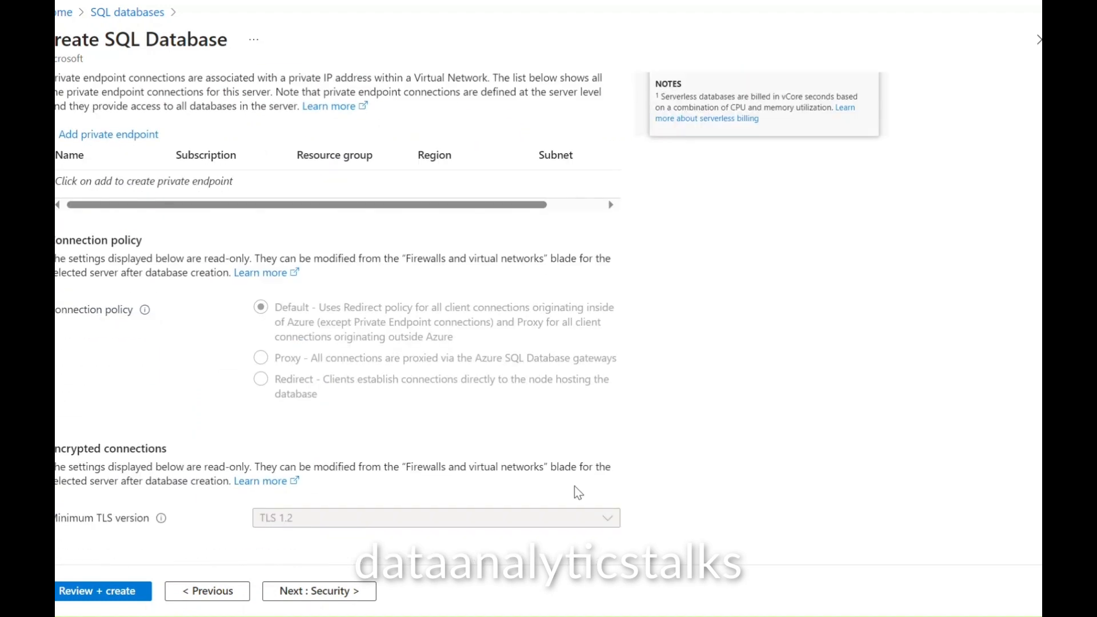
{"action": "scroll", "coordinate": [613, 451], "scroll_direction": "up", "scroll_amount": 5}
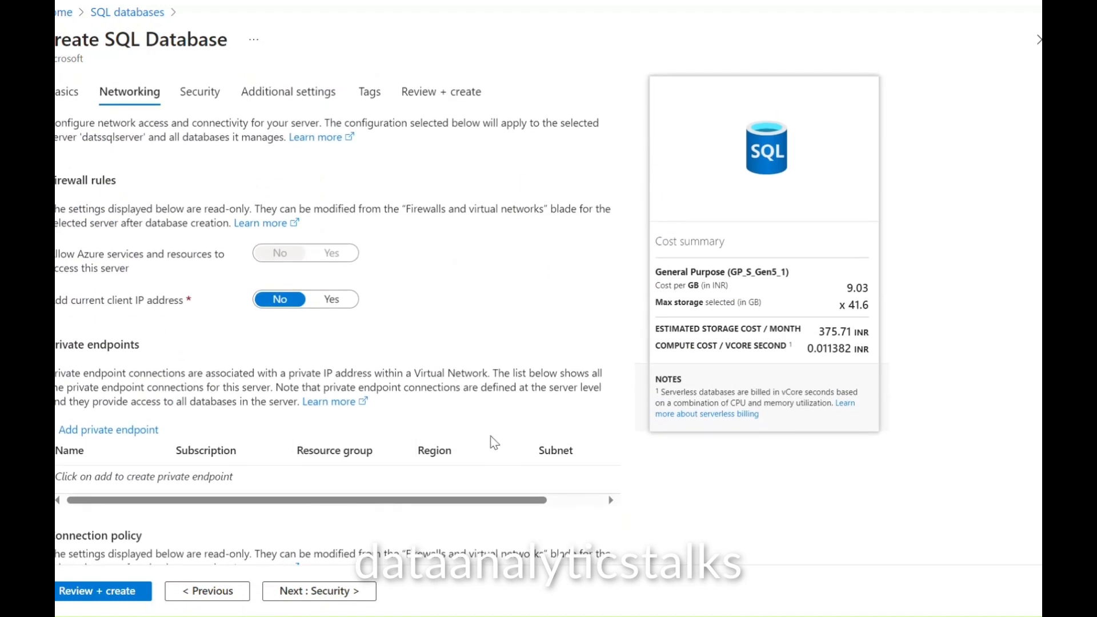
{"action": "scroll", "coordinate": [495, 375], "scroll_direction": "down", "scroll_amount": 5}
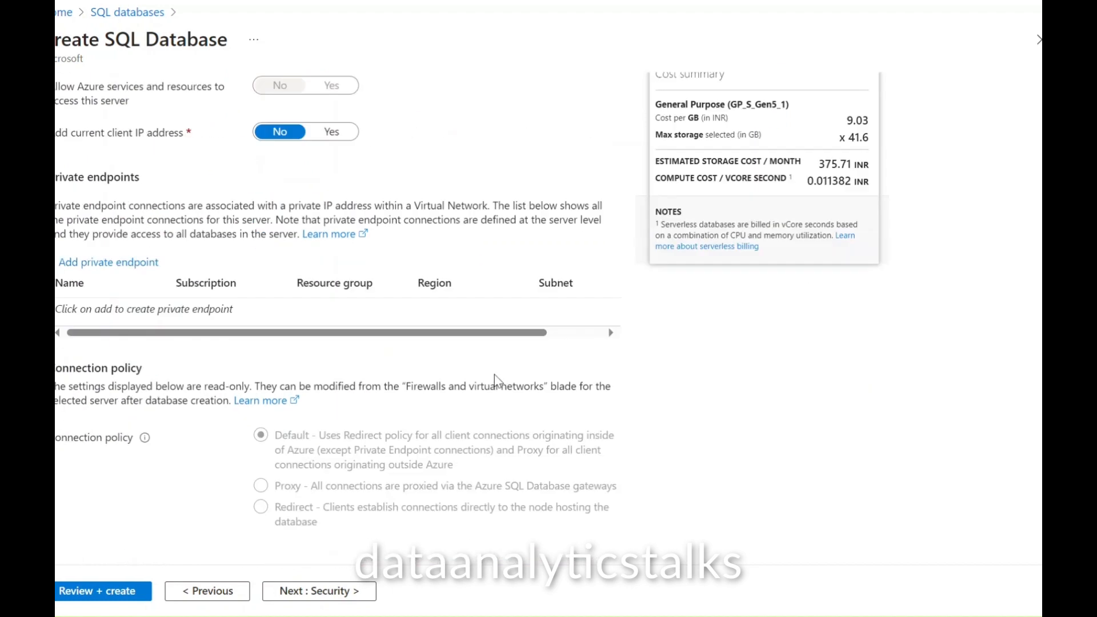
{"action": "left_click", "coordinate": [303, 592]}
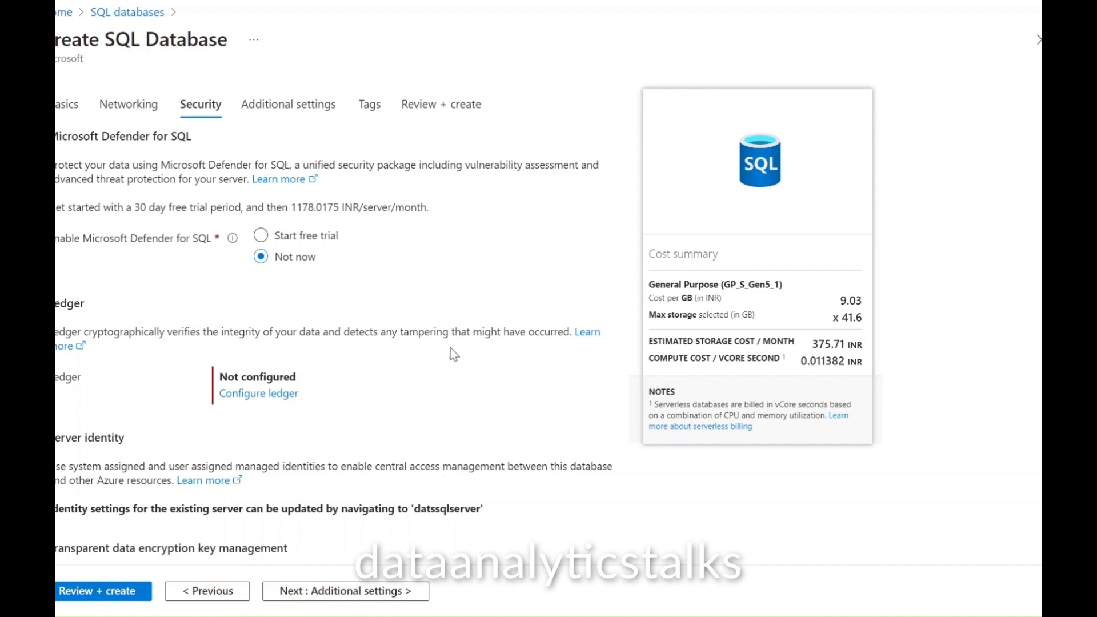
{"action": "scroll", "coordinate": [457, 366], "scroll_direction": "down", "scroll_amount": 5}
{"action": "left_click", "coordinate": [389, 591]}
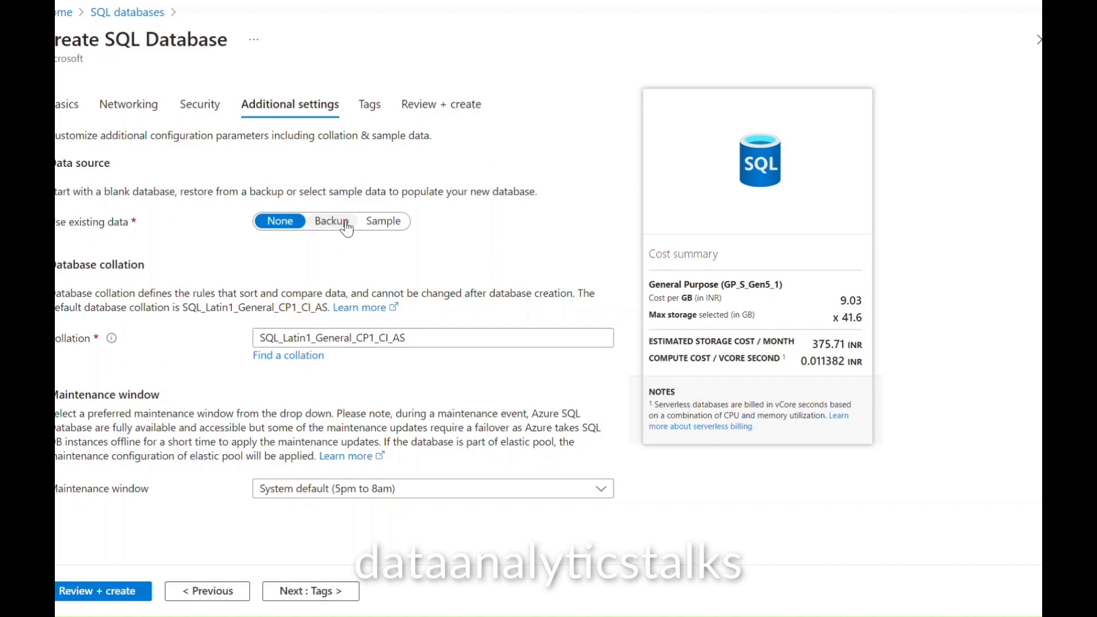
Step: After trying Backup, set the existing data source to Sample and accept the AdventureWorksLT sample
{"action": "left_click", "coordinate": [336, 226]}
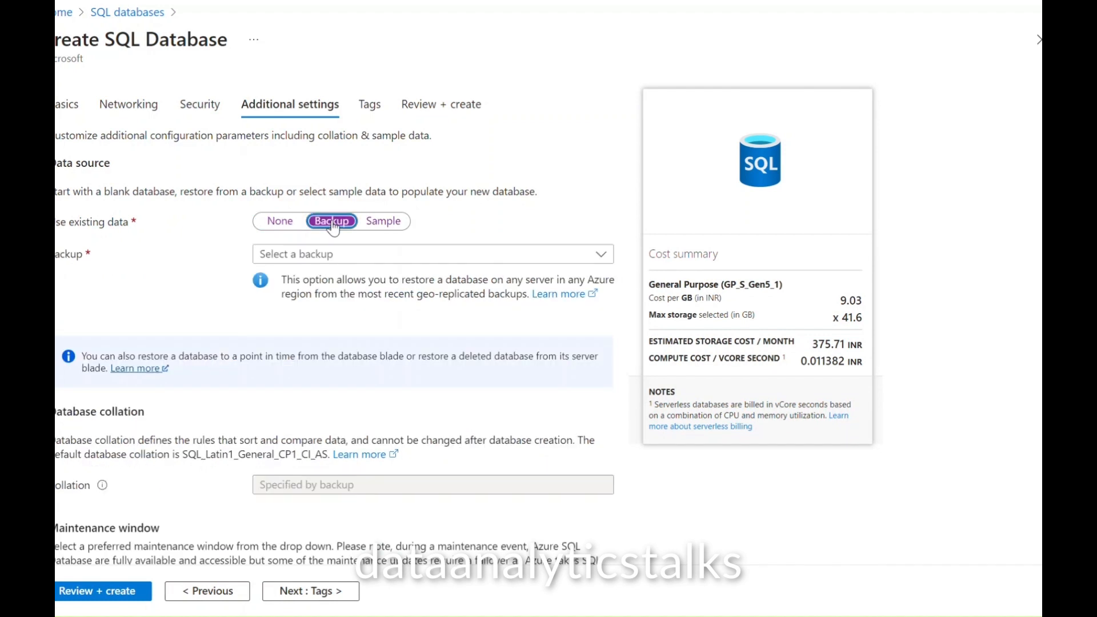
{"action": "left_click", "coordinate": [607, 265]}
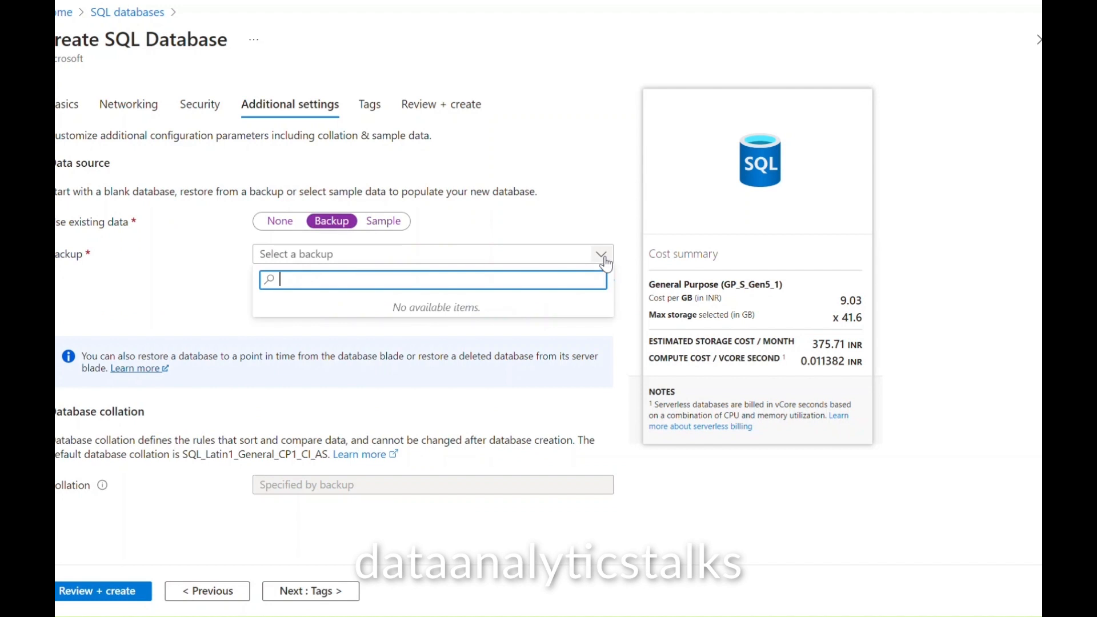
{"action": "left_click", "coordinate": [533, 228]}
{"action": "left_click", "coordinate": [400, 224]}
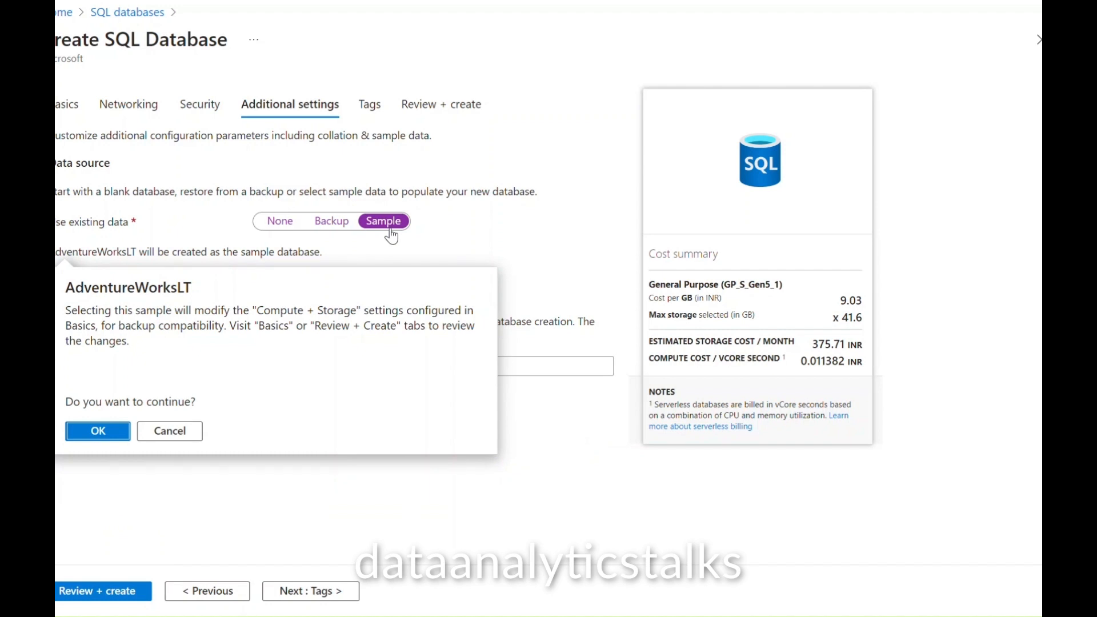
{"action": "left_click", "coordinate": [106, 435]}
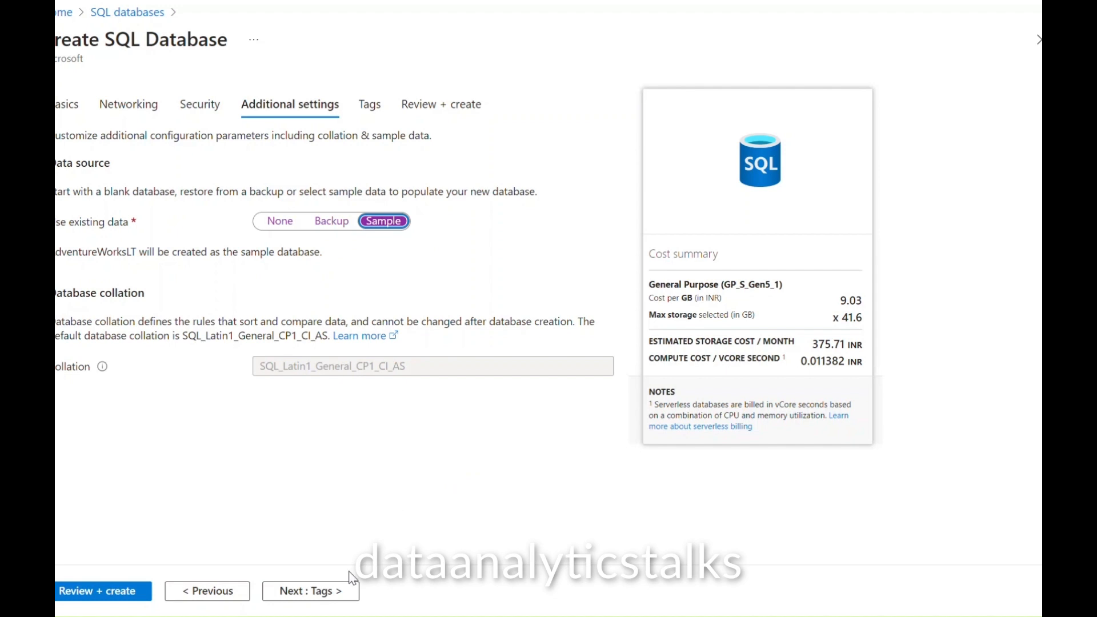
{"action": "left_click", "coordinate": [312, 594]}
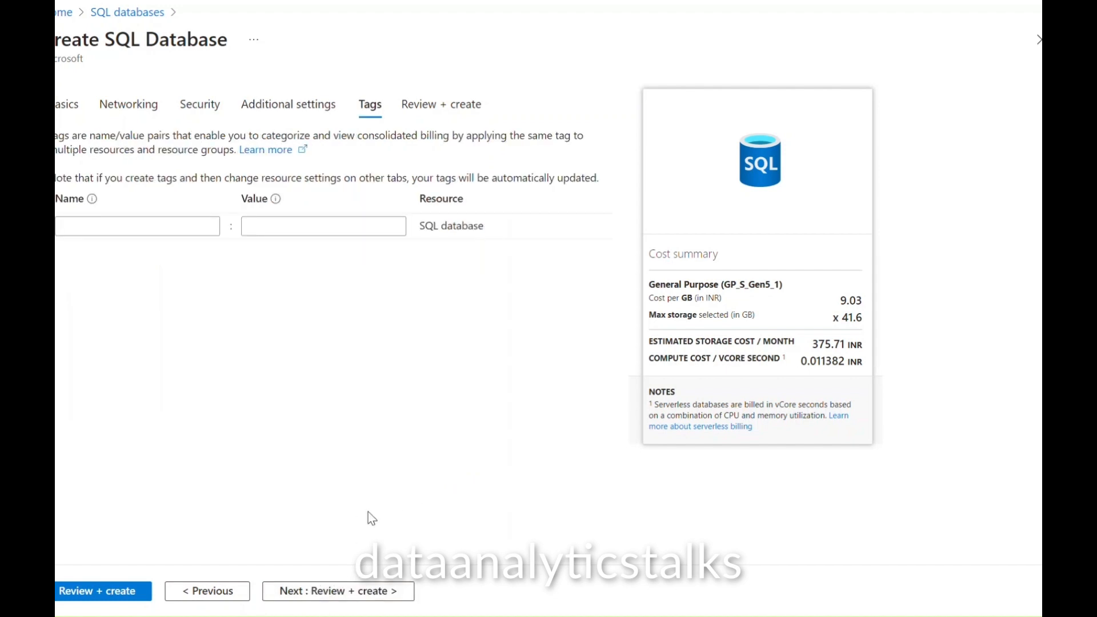
Step: Check the Review + create summary for datassqldbwithdata, then create the database
{"action": "left_click", "coordinate": [343, 591]}
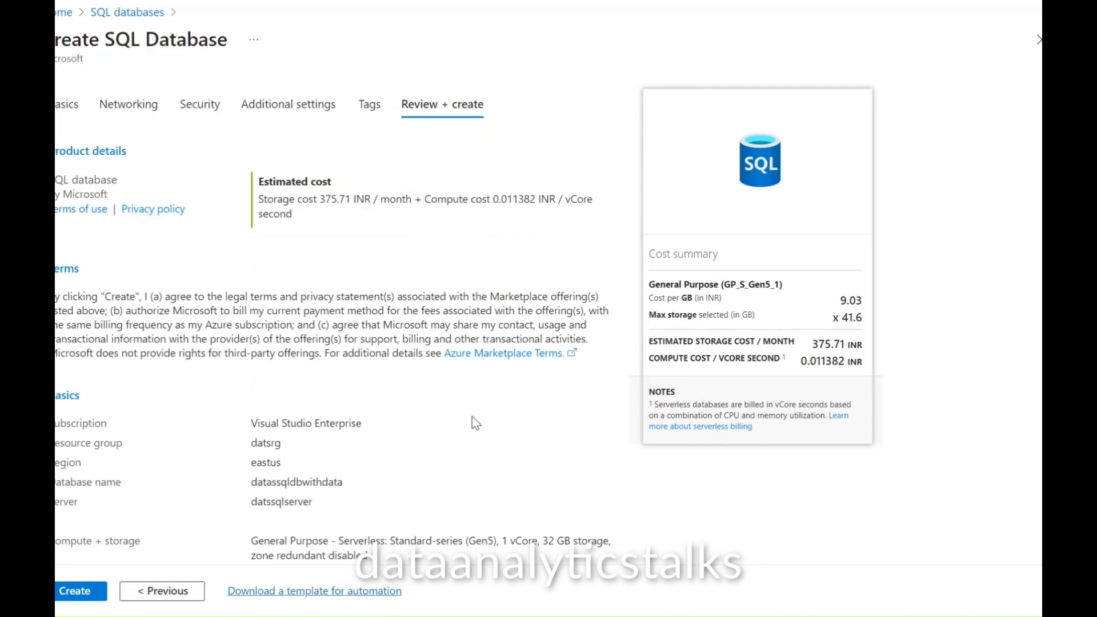
{"action": "scroll", "coordinate": [472, 416], "scroll_direction": "down", "scroll_amount": 6}
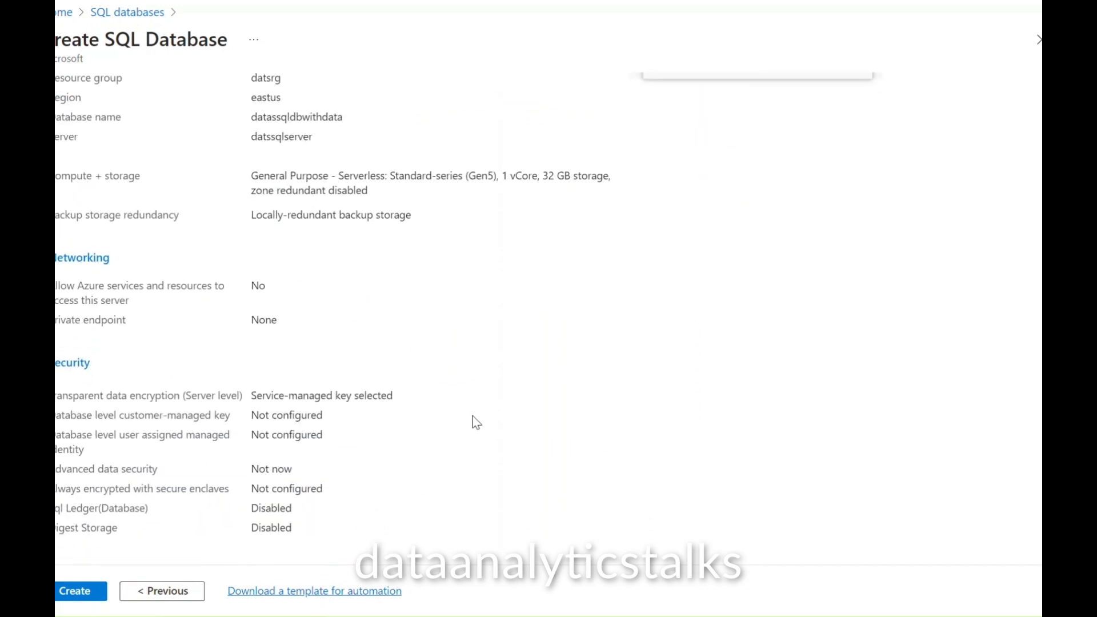
{"action": "scroll", "coordinate": [473, 418], "scroll_direction": "down", "scroll_amount": 3}
{"action": "scroll", "coordinate": [472, 416], "scroll_direction": "up", "scroll_amount": 6}
{"action": "scroll", "coordinate": [472, 416], "scroll_direction": "down", "scroll_amount": 6}
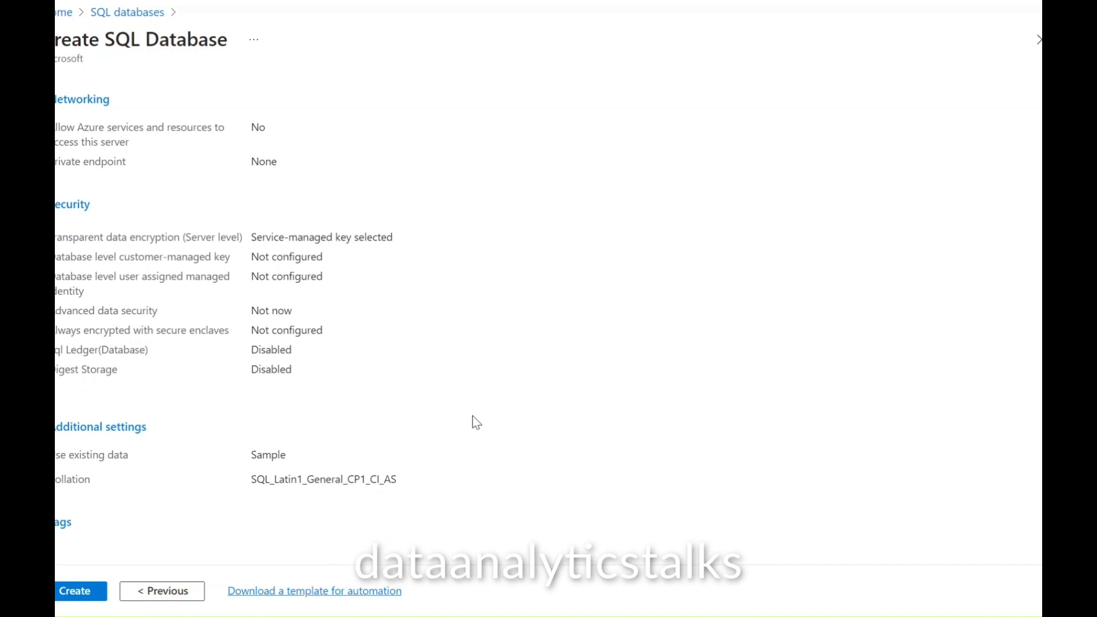
{"action": "scroll", "coordinate": [472, 416], "scroll_direction": "up", "scroll_amount": 6}
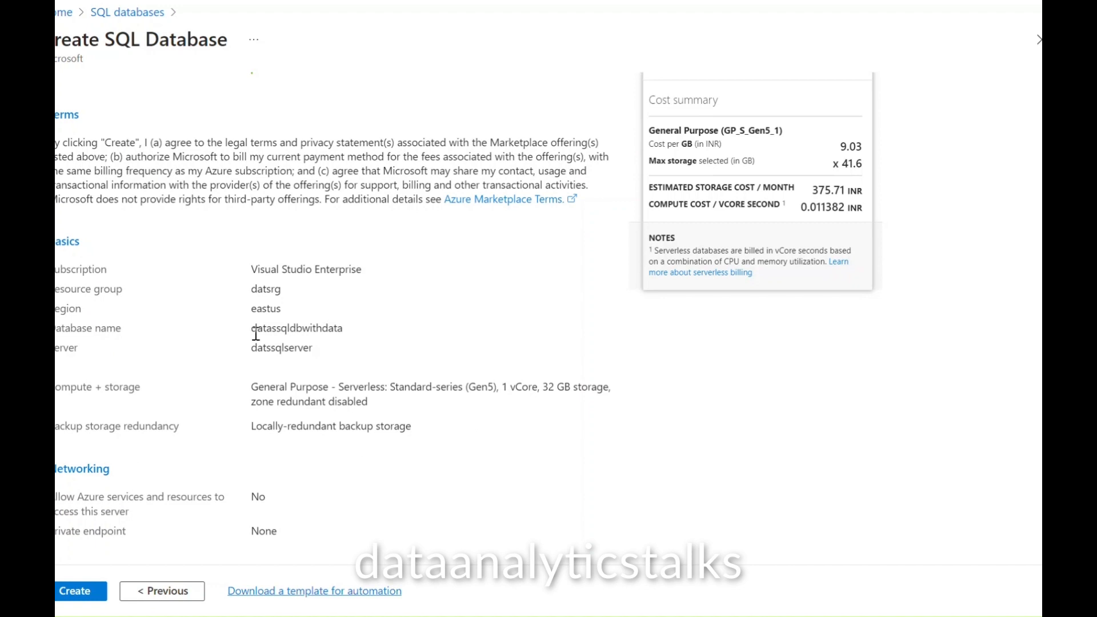
{"action": "left_click_drag", "start_coordinate": [252, 329], "coordinate": [344, 330]}
{"action": "scroll", "coordinate": [415, 406], "scroll_direction": "down", "scroll_amount": 6}
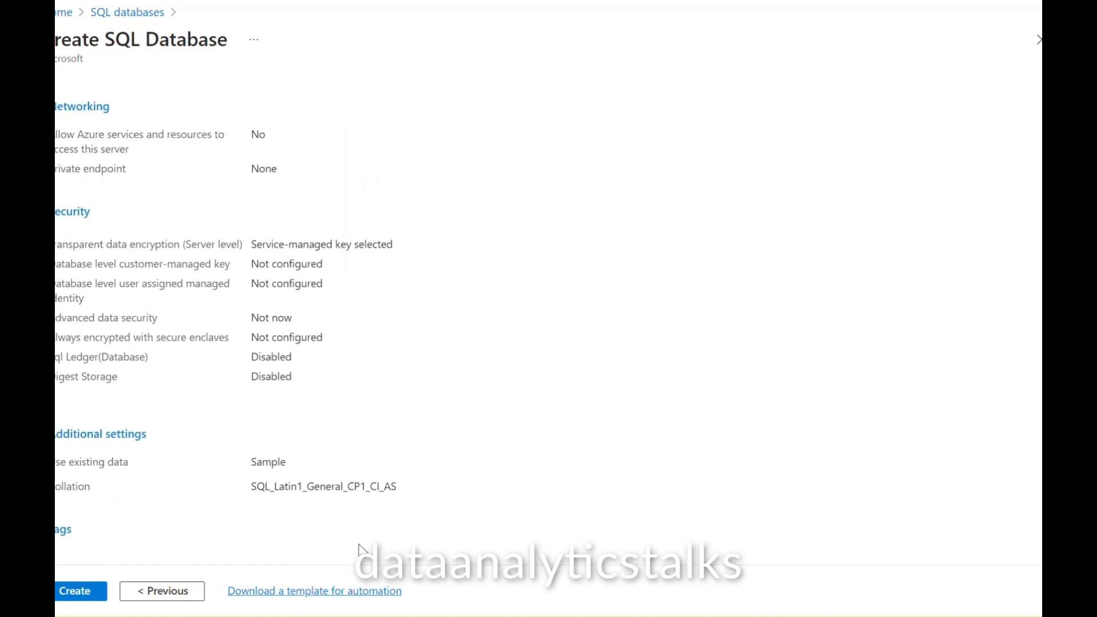
{"action": "left_click", "coordinate": [80, 592]}
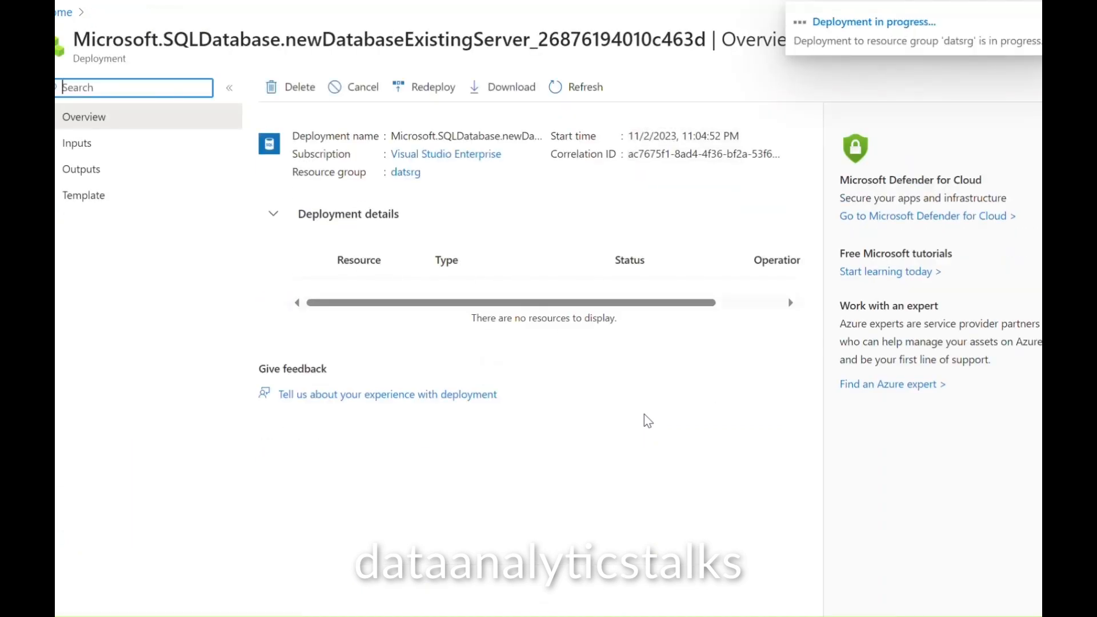
Step: Open the notifications to watch the datassqldbwithdata deployment still in progress
{"action": "left_click", "coordinate": [1048, 23]}
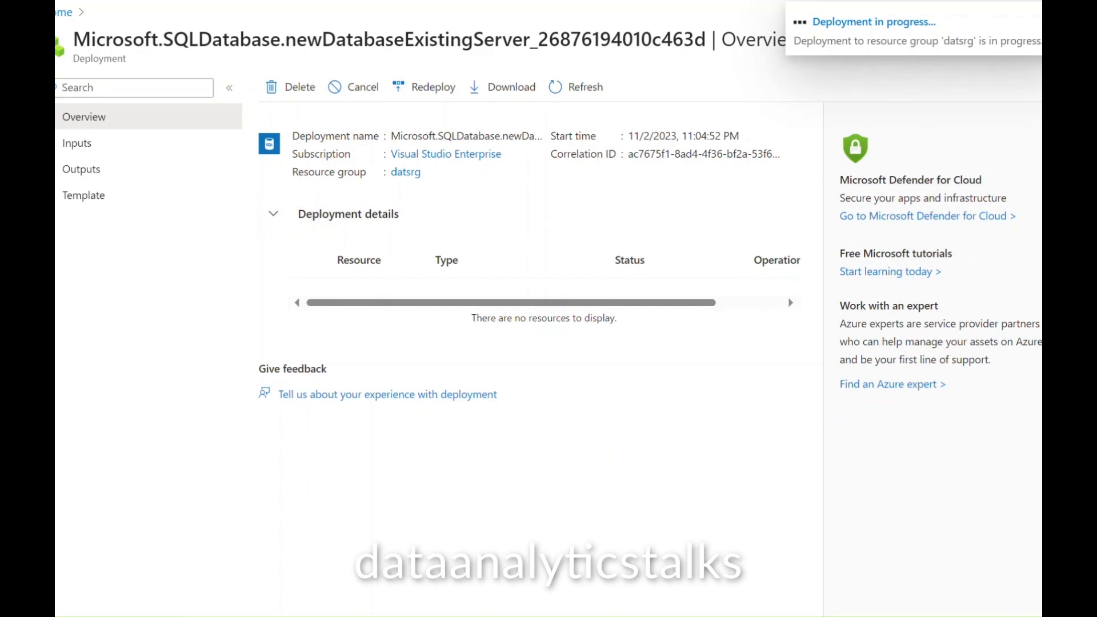
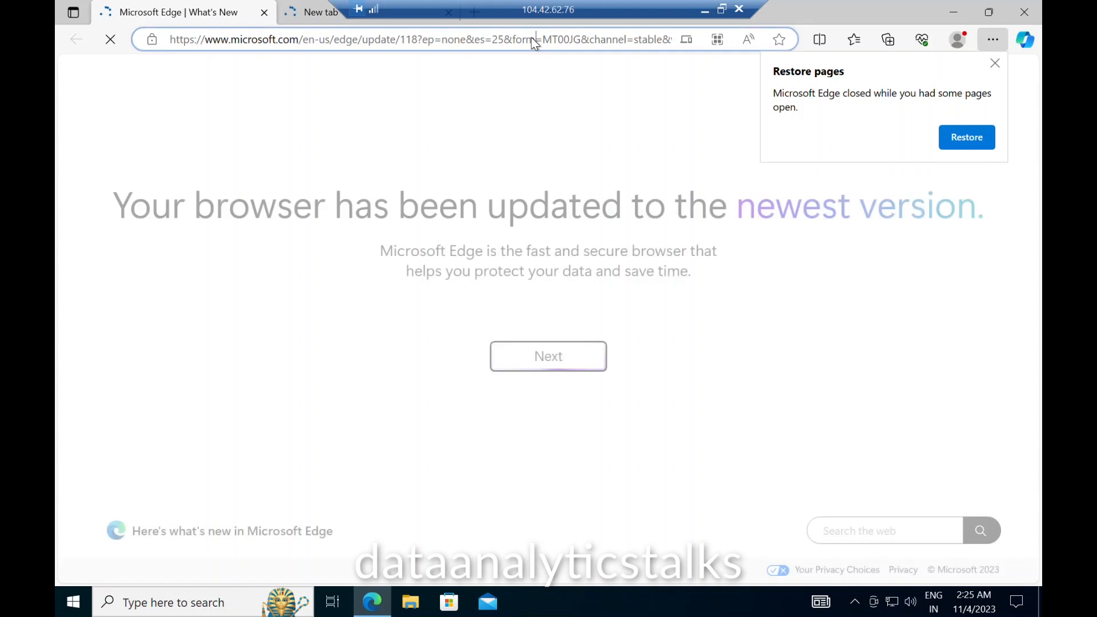
Step: Search Bing for the SQL Server Management Studio download and open Microsoft's SSMS download page
{"action": "type", "text": "sq"}
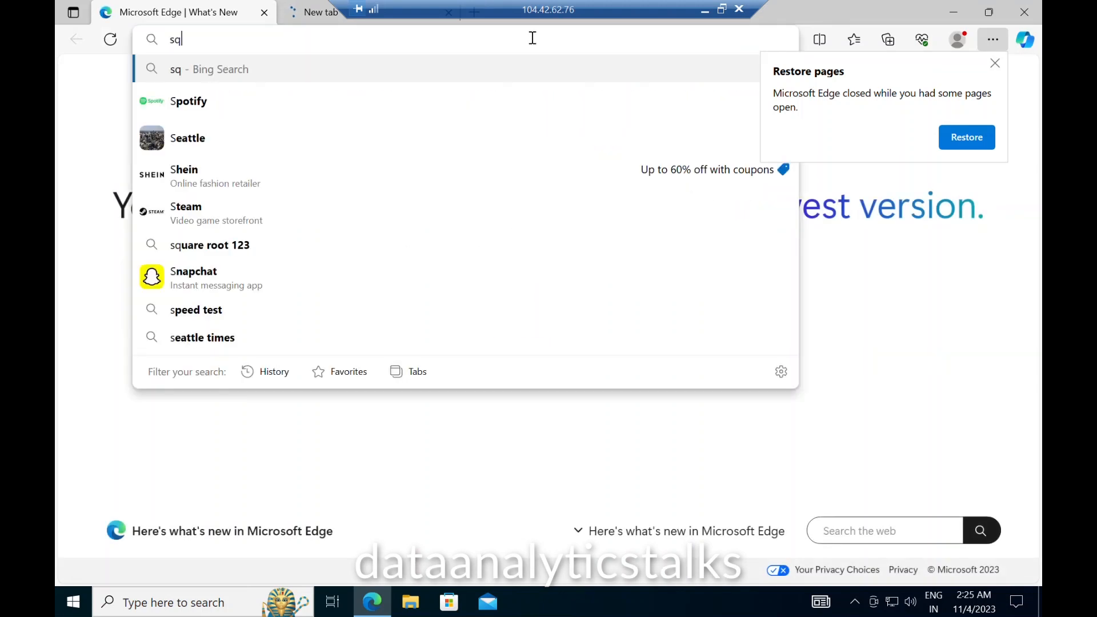
{"action": "type", "text": "ls server manage"}
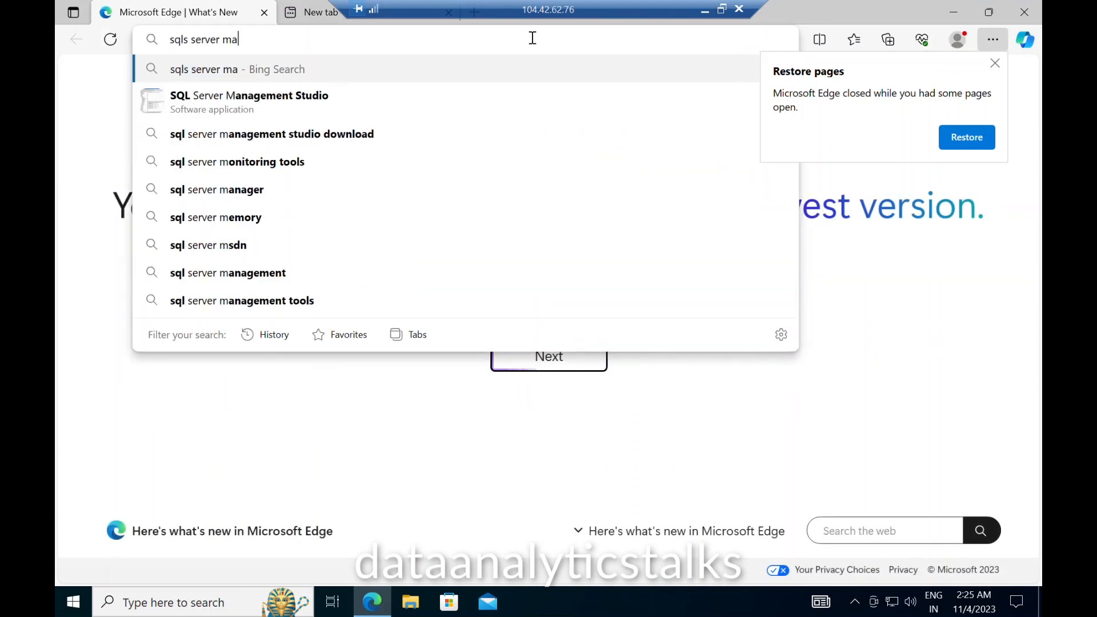
{"action": "left_click", "coordinate": [385, 134]}
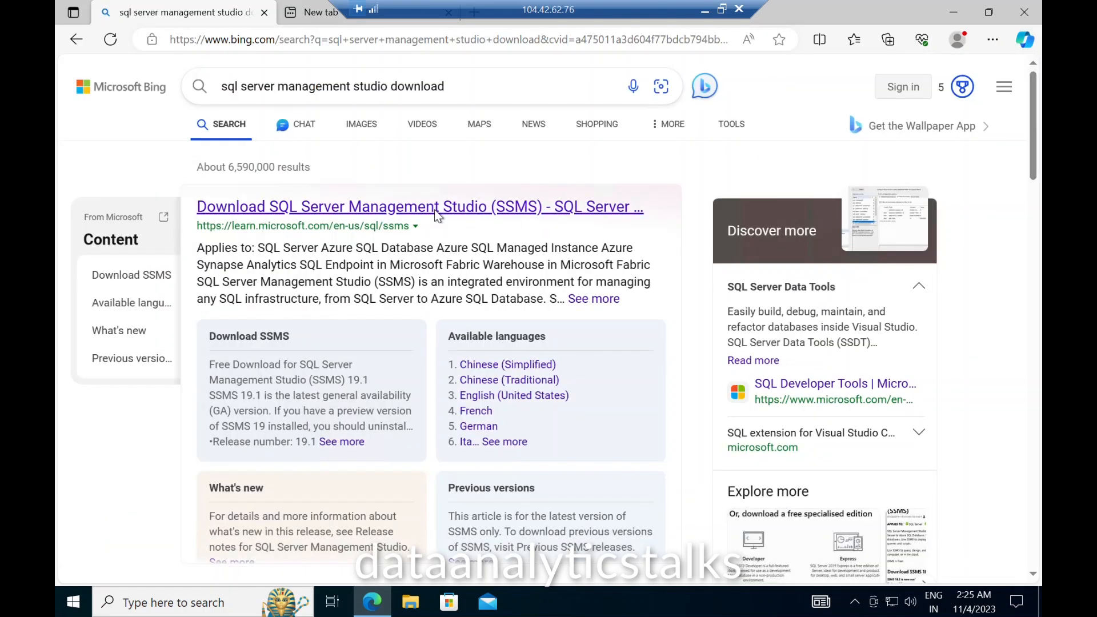
{"action": "left_click", "coordinate": [435, 210]}
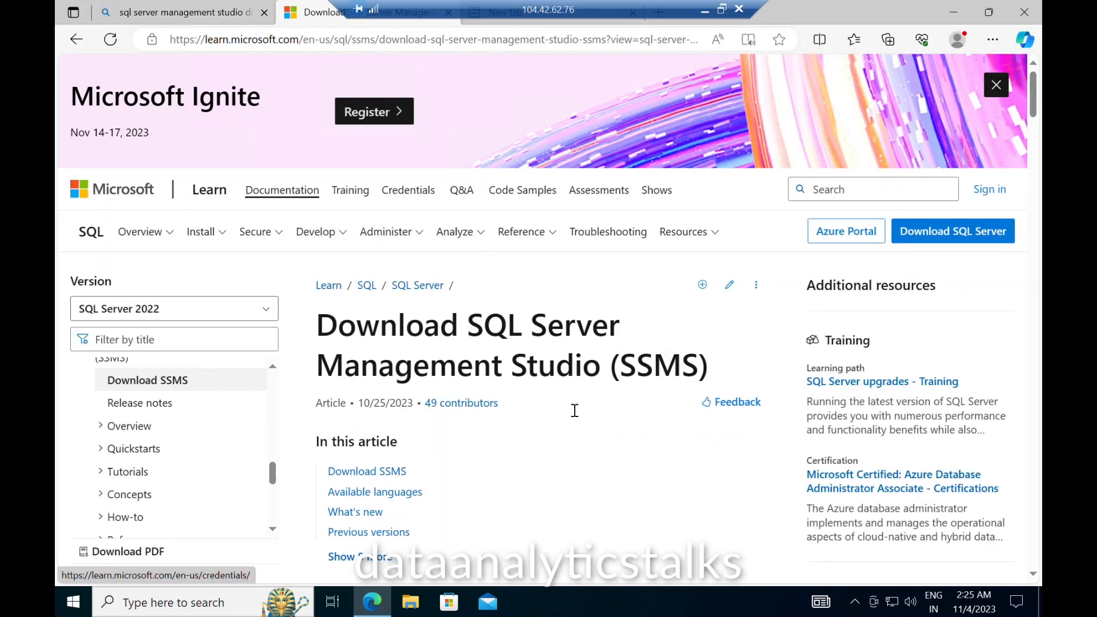
{"action": "scroll", "coordinate": [543, 389], "scroll_direction": "down", "scroll_amount": 4}
{"action": "scroll", "coordinate": [484, 268], "scroll_direction": "up", "scroll_amount": 2}
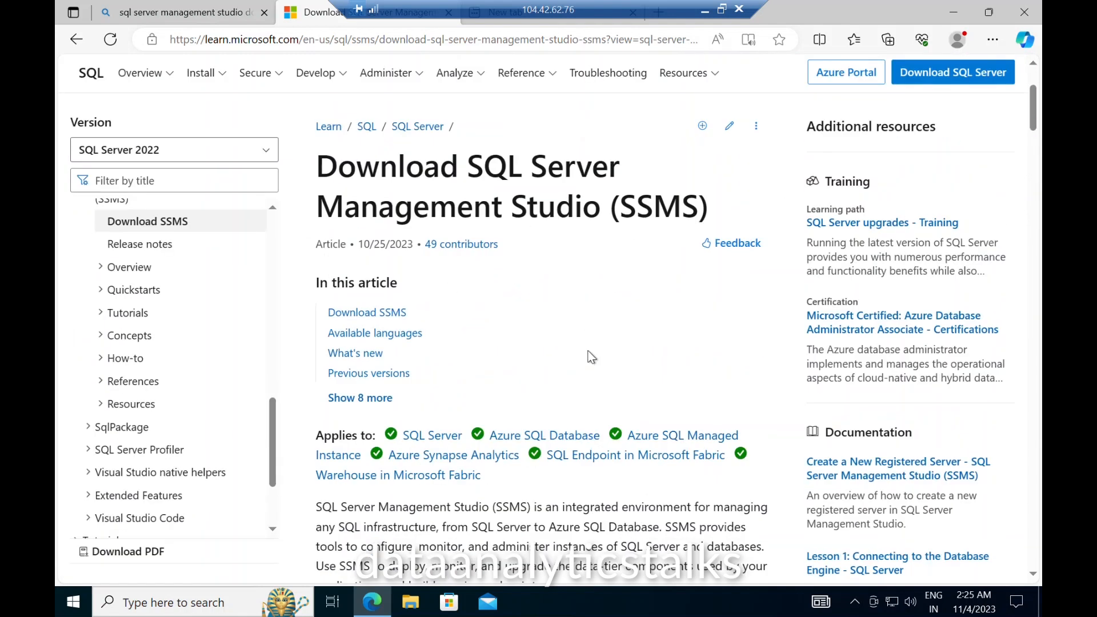
{"action": "scroll", "coordinate": [592, 377], "scroll_direction": "down", "scroll_amount": 4}
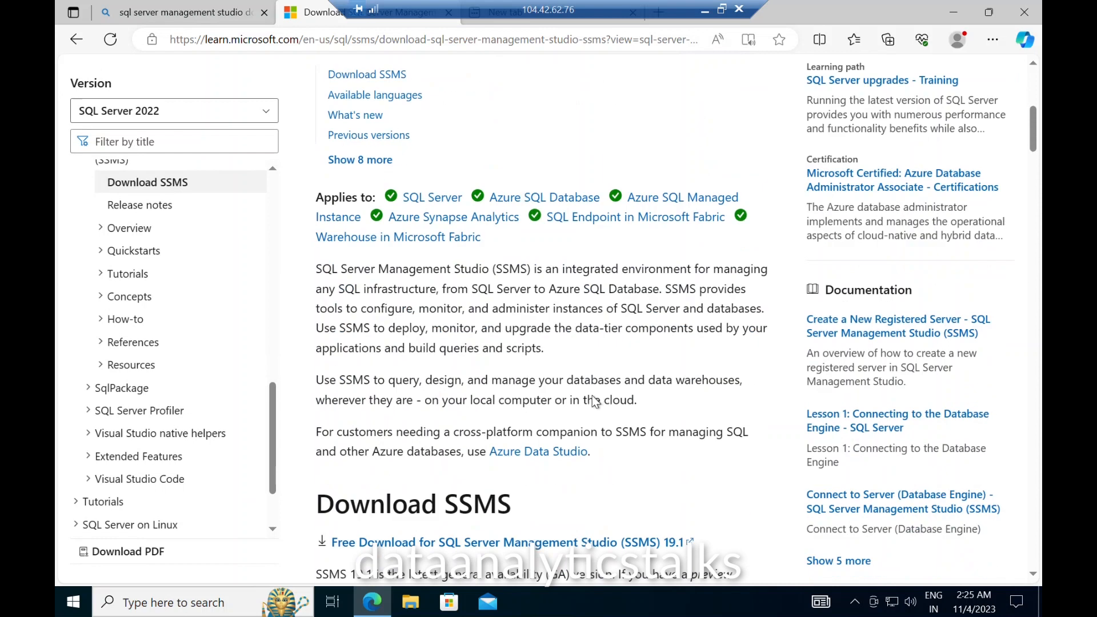
{"action": "scroll", "coordinate": [655, 369], "scroll_direction": "down", "scroll_amount": 4}
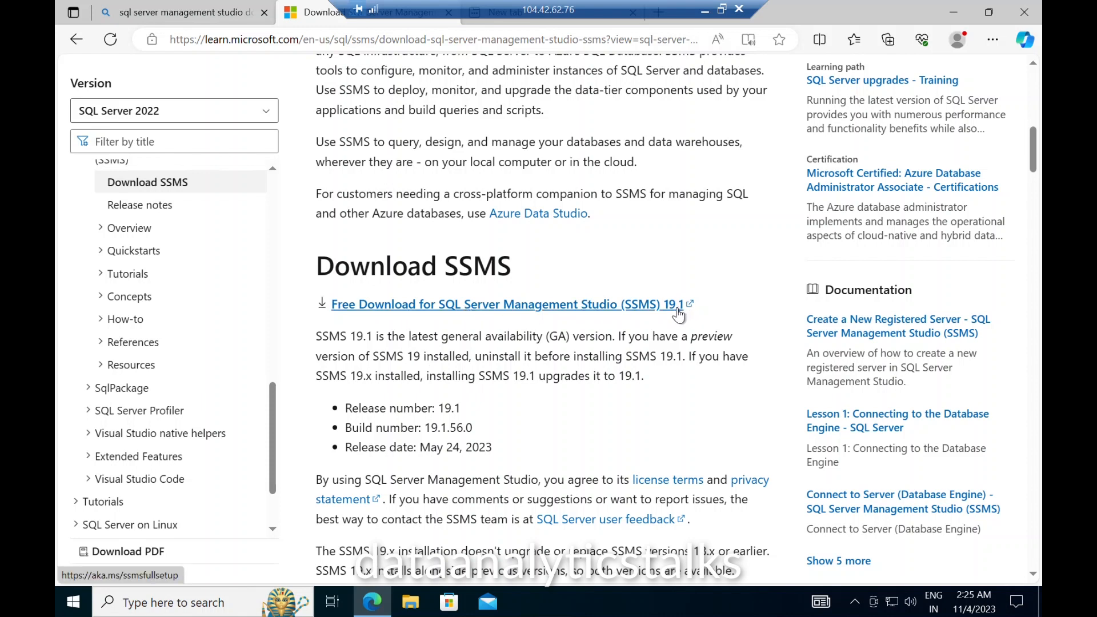
Step: Download the SSMS 19.1 installer and open SSMS-Setup-ENU from Edge's downloads
{"action": "left_click", "coordinate": [518, 314]}
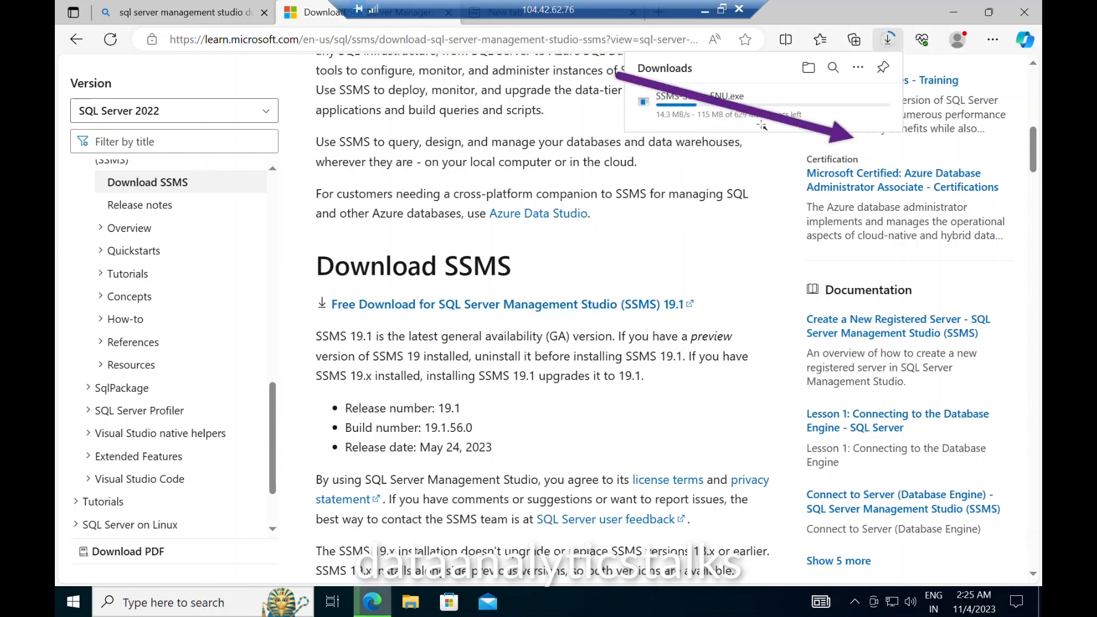
{"action": "mouse_move", "coordinate": [624, 70]}
{"action": "left_mouse_down"}
{"action": "mouse_move", "coordinate": [627, 87]}
{"action": "mouse_move", "coordinate": [919, 145]}
{"action": "left_mouse_up"}
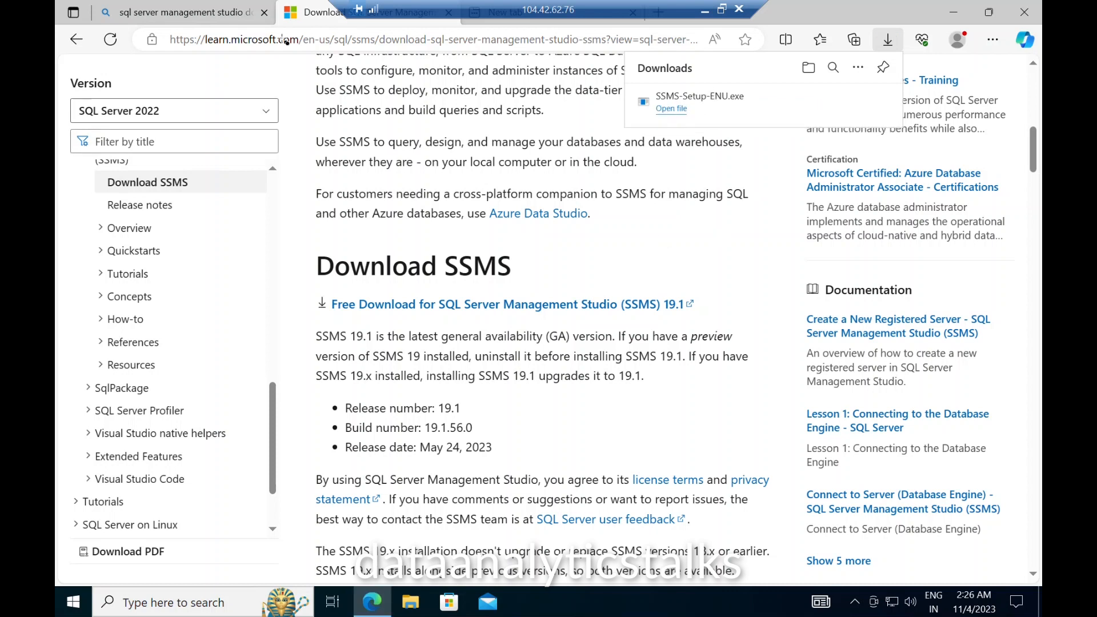
{"action": "left_click", "coordinate": [674, 113]}
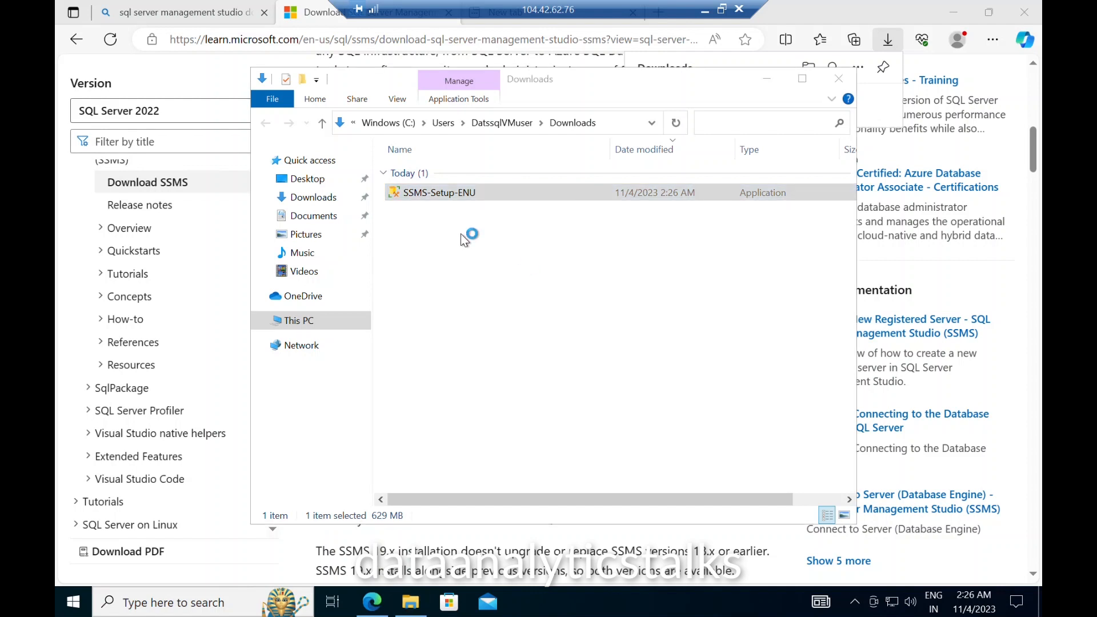
Step: Run SSMS-Setup-ENU and install SSMS 19.1 to the default location
{"action": "double_click", "coordinate": [460, 193]}
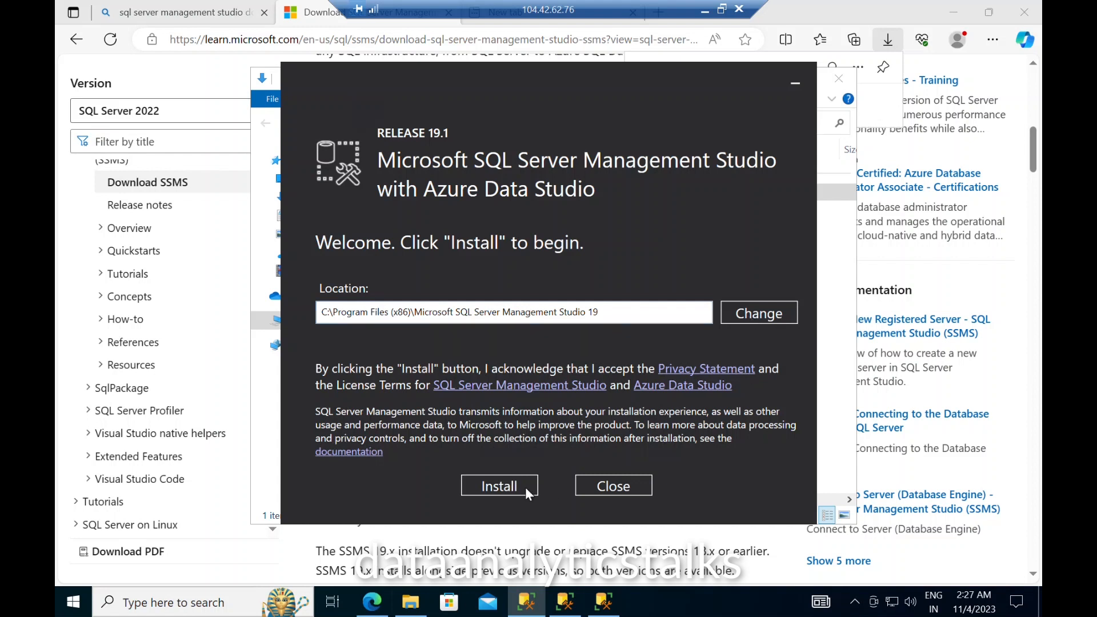
{"action": "left_click", "coordinate": [505, 489]}
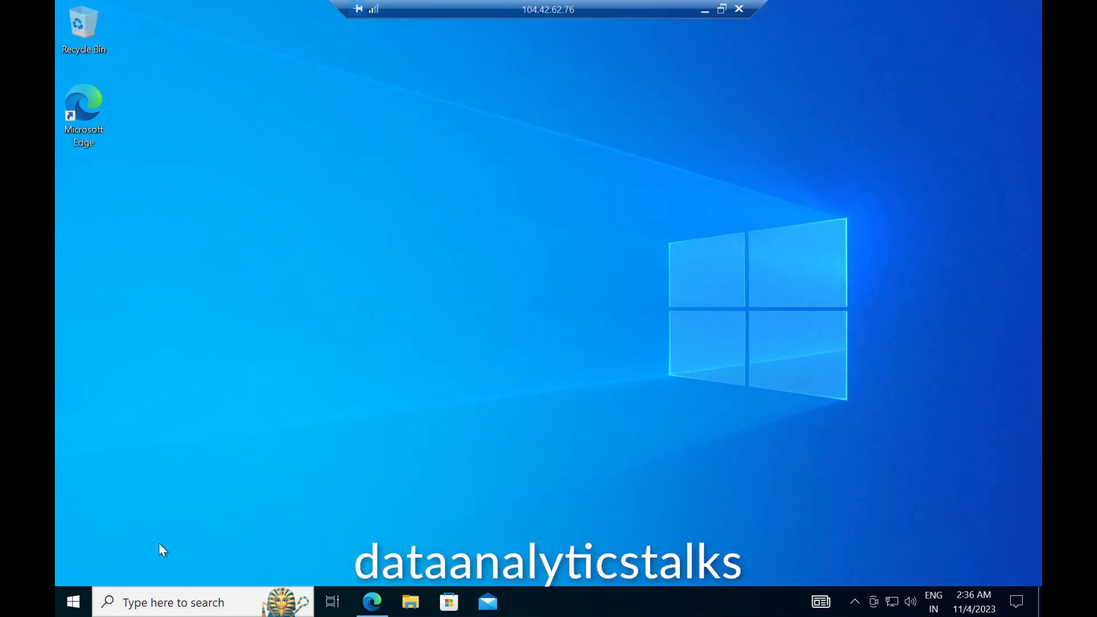
Step: Find 'sql ser' in the Start menu and launch SQL Server Management Studio 19
{"action": "left_click", "coordinate": [74, 607]}
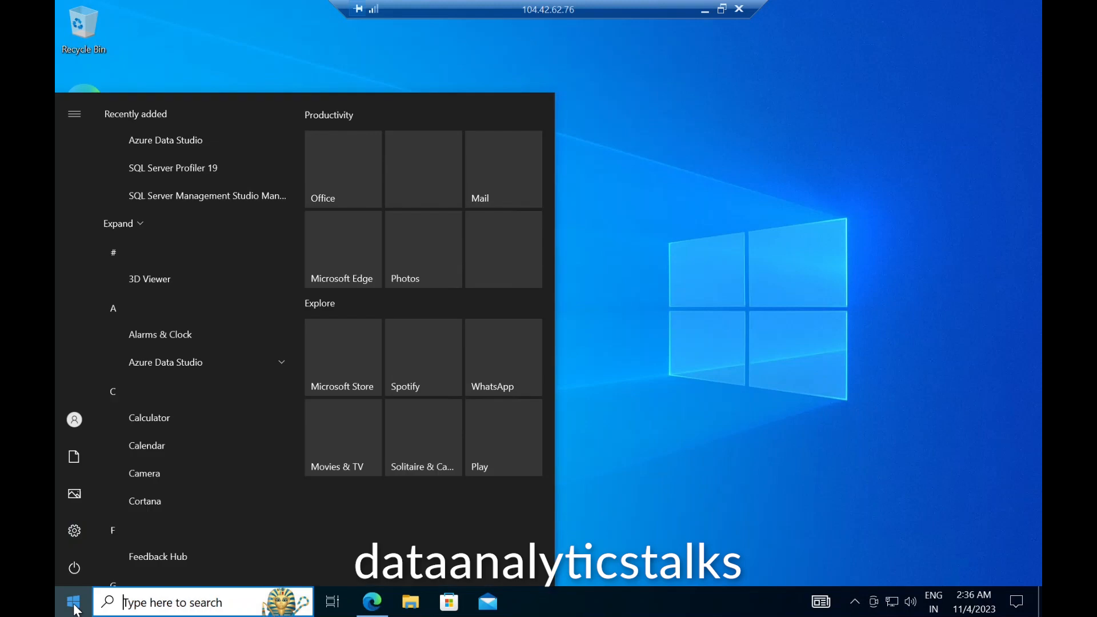
{"action": "type", "text": "s"}
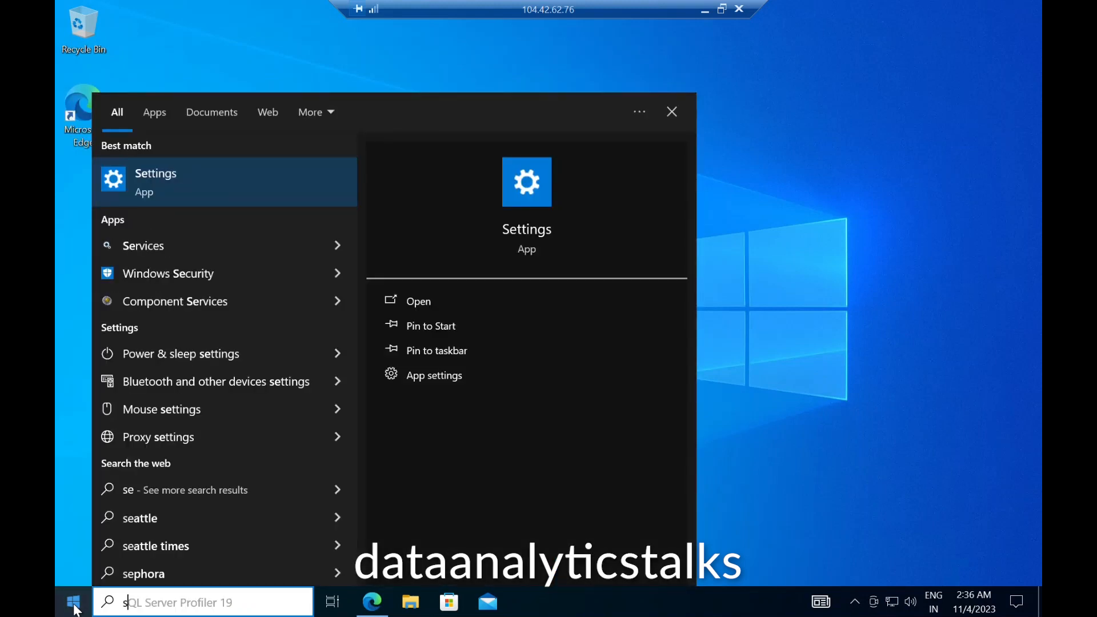
{"action": "type", "text": "ql ser"}
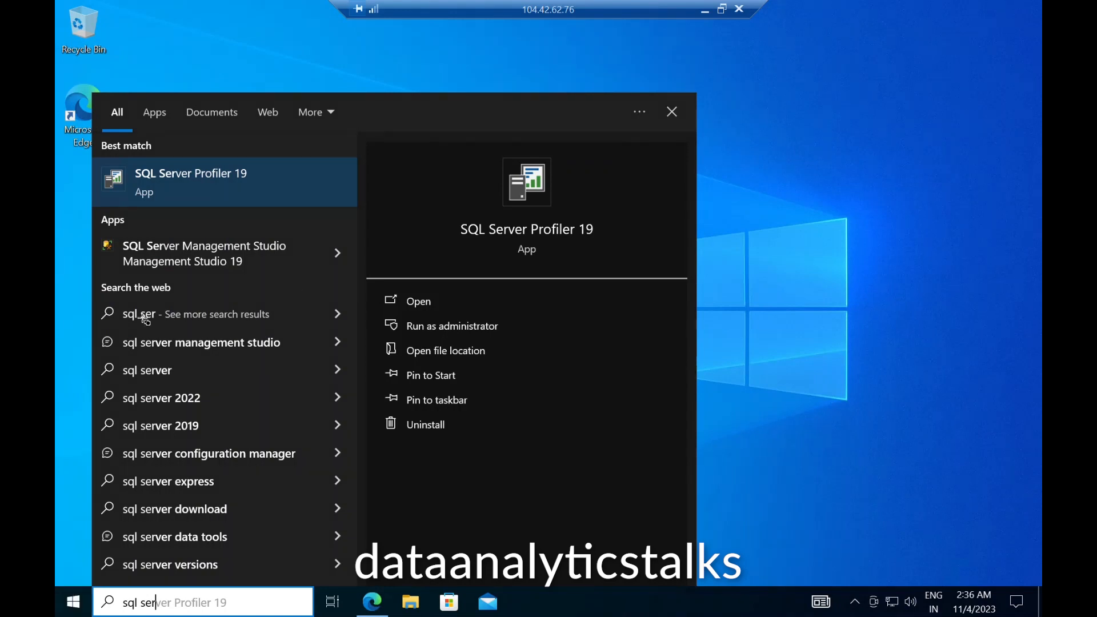
{"action": "mouse_move", "coordinate": [98, 231]}
{"action": "left_mouse_down"}
{"action": "mouse_move", "coordinate": [132, 269]}
{"action": "mouse_move", "coordinate": [305, 279]}
{"action": "left_mouse_up"}
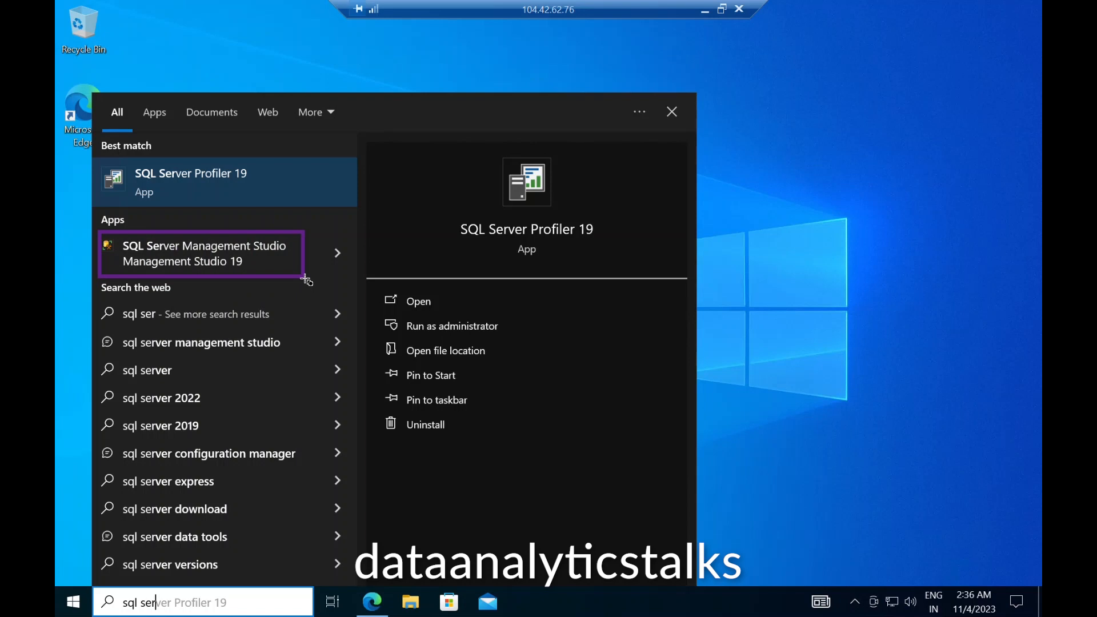
{"action": "key", "text": "Escape"}
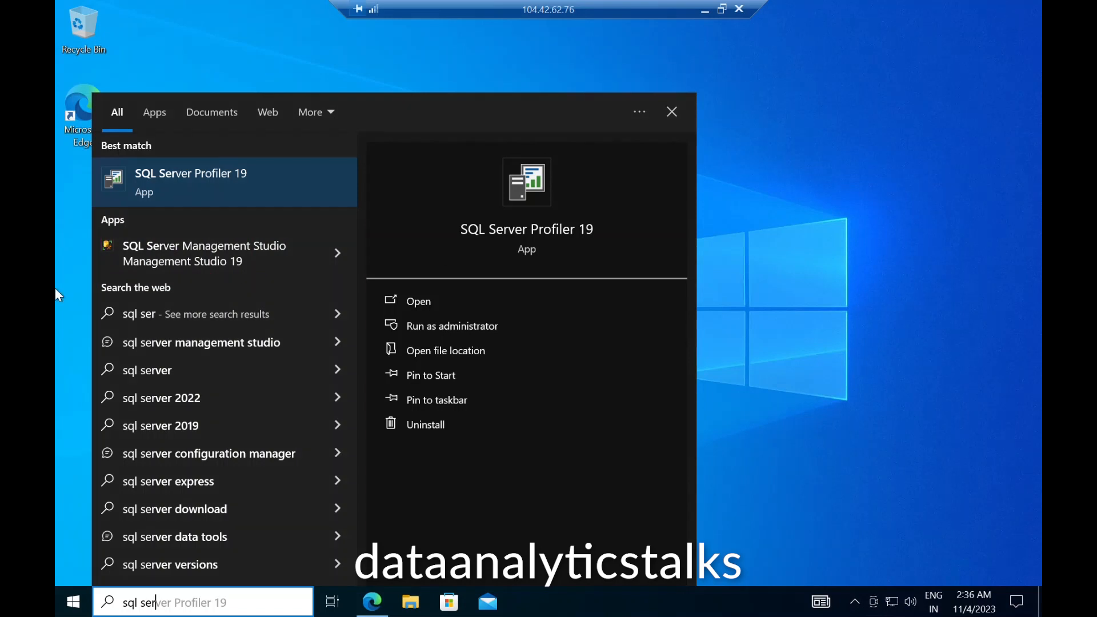
{"action": "left_click", "coordinate": [232, 255]}
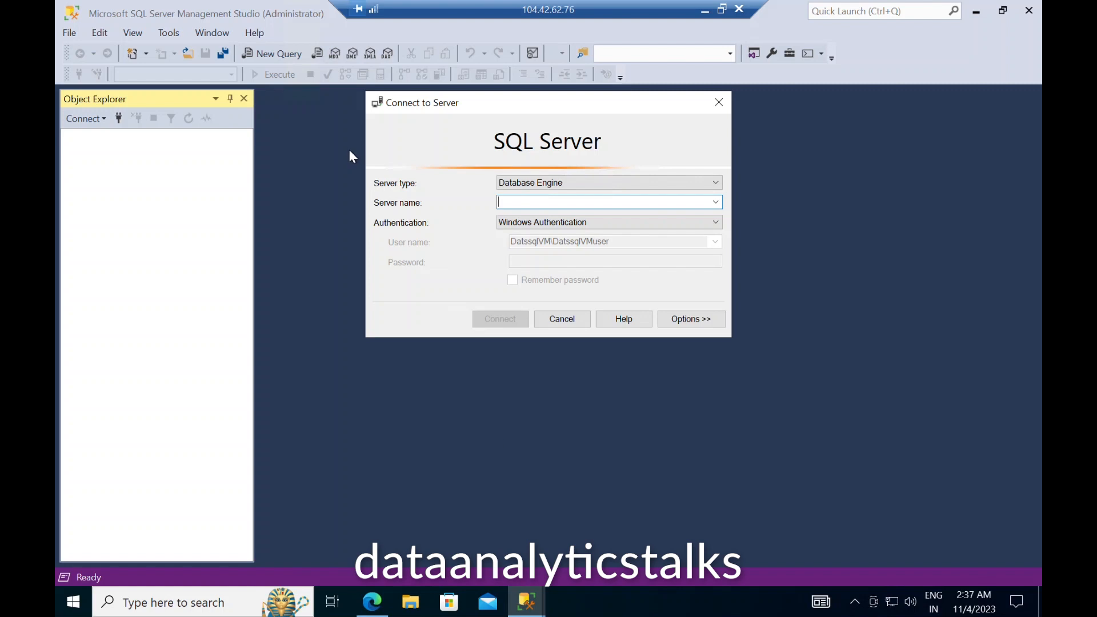
Step: Keep Database Engine and paste datssqlserver.database.windows.net as the server name in Connect to Server
{"action": "left_click", "coordinate": [603, 184]}
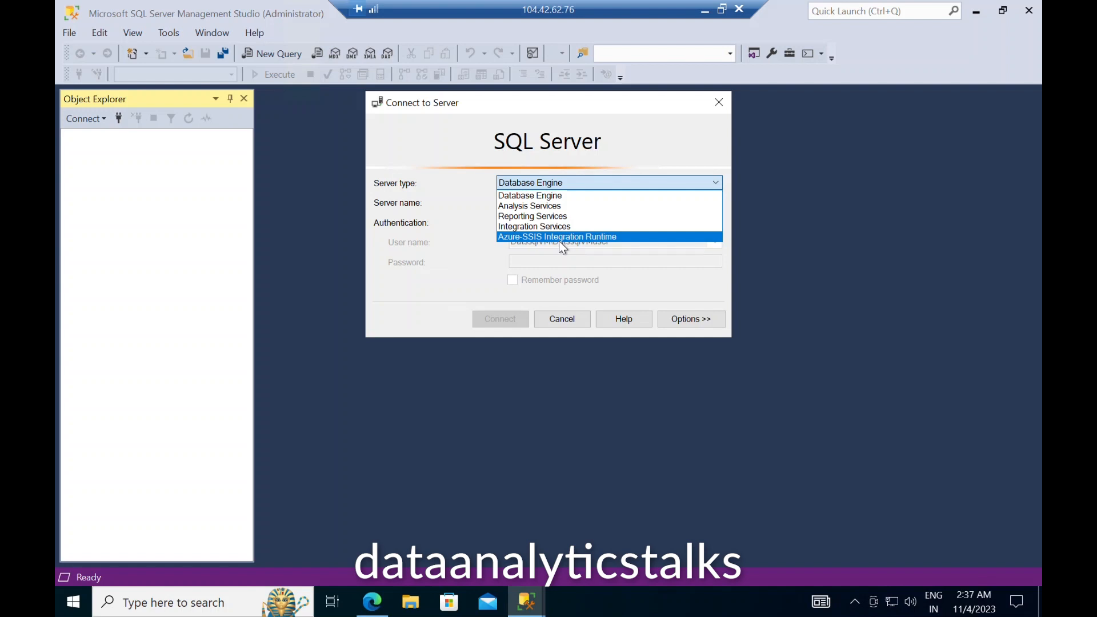
{"action": "left_click", "coordinate": [552, 197]}
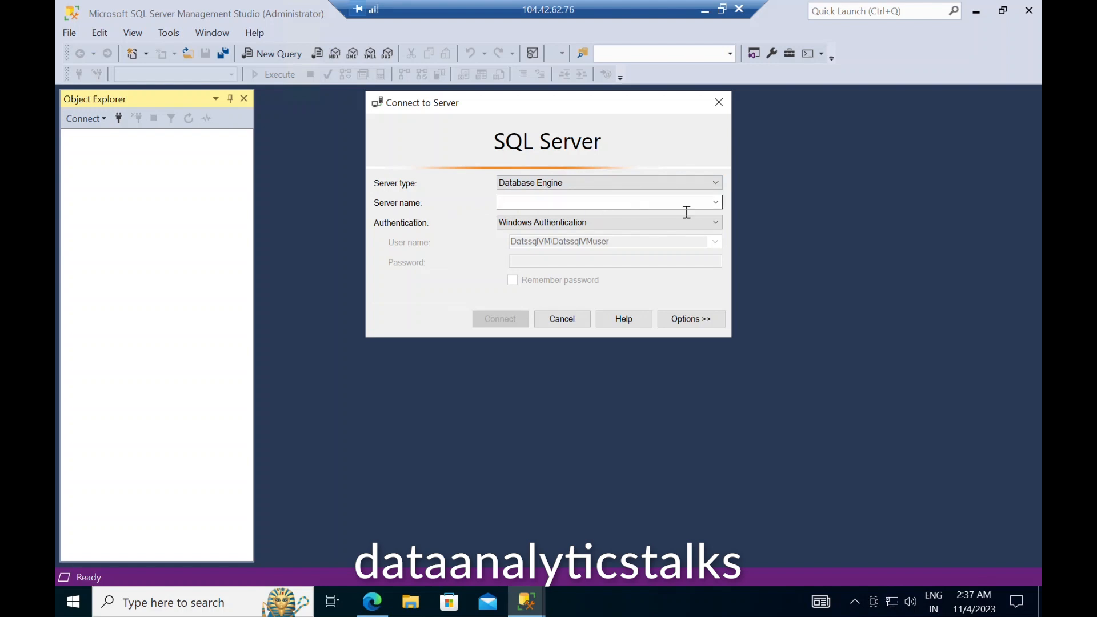
{"action": "left_click", "coordinate": [716, 203]}
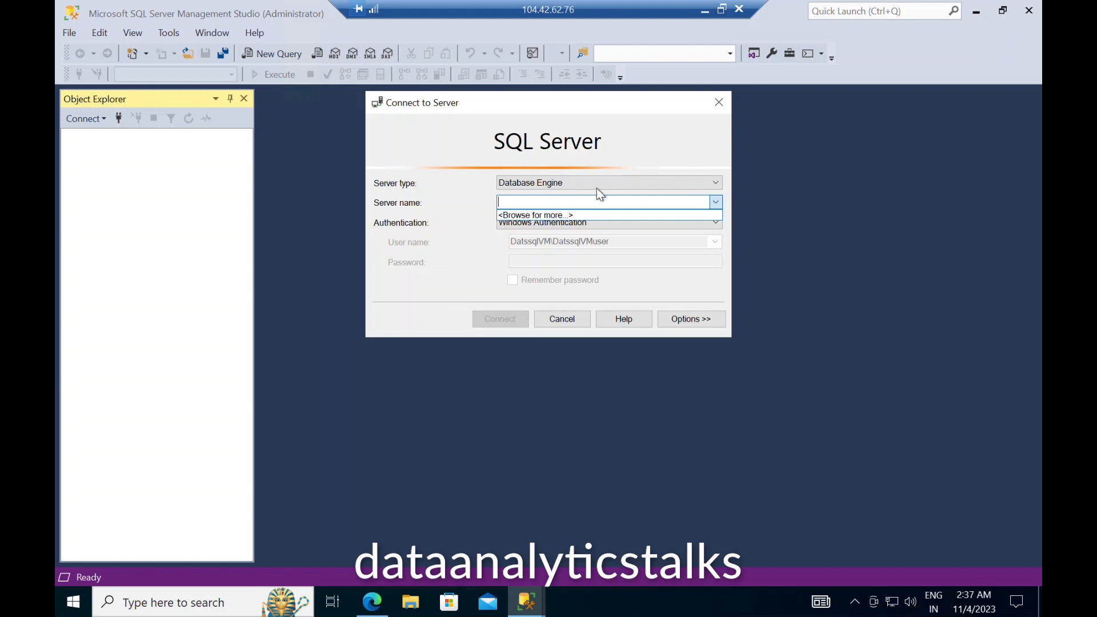
{"action": "type", "text": "datssqlserver.database.windows.net"}
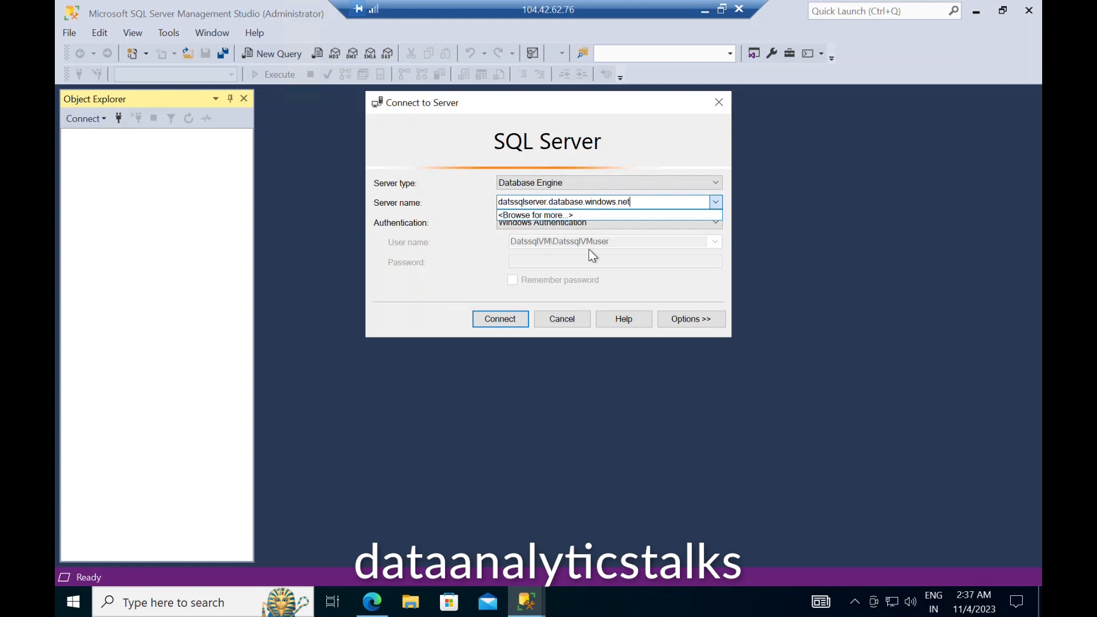
{"action": "left_click", "coordinate": [489, 249]}
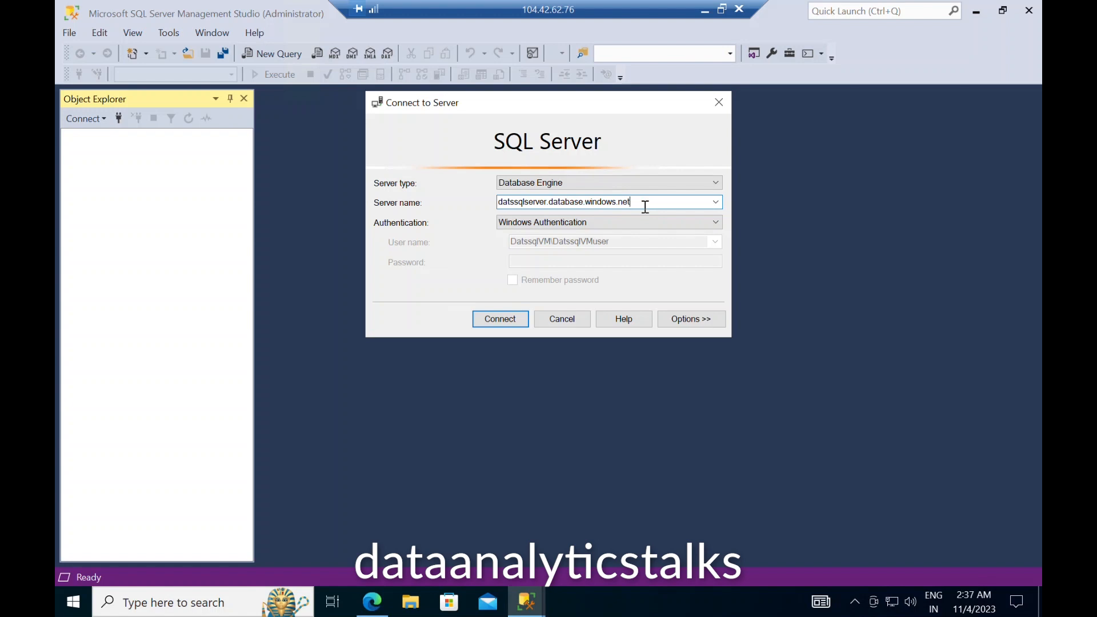
{"action": "left_click", "coordinate": [685, 222]}
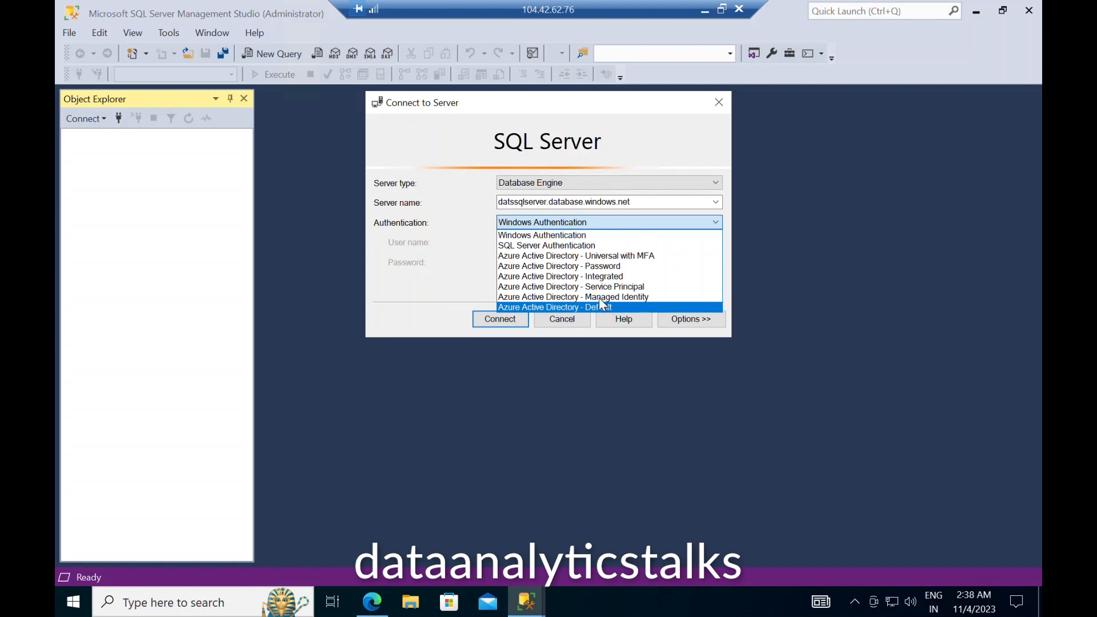
Step: Connect using SQL Server Authentication with the admin login, password, and Remember password ticked
{"action": "left_click", "coordinate": [574, 245]}
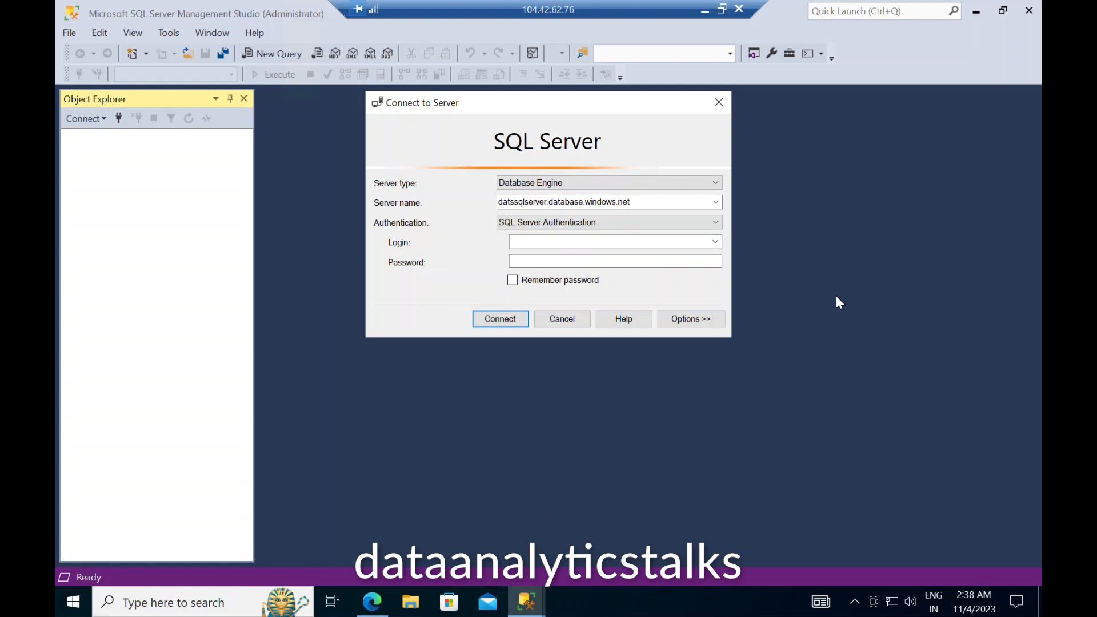
{"action": "left_click", "coordinate": [533, 242]}
{"action": "type", "text": "Datssqlserveradmin"}
{"action": "left_click", "coordinate": [603, 259]}
{"action": "type", "text": "****"}
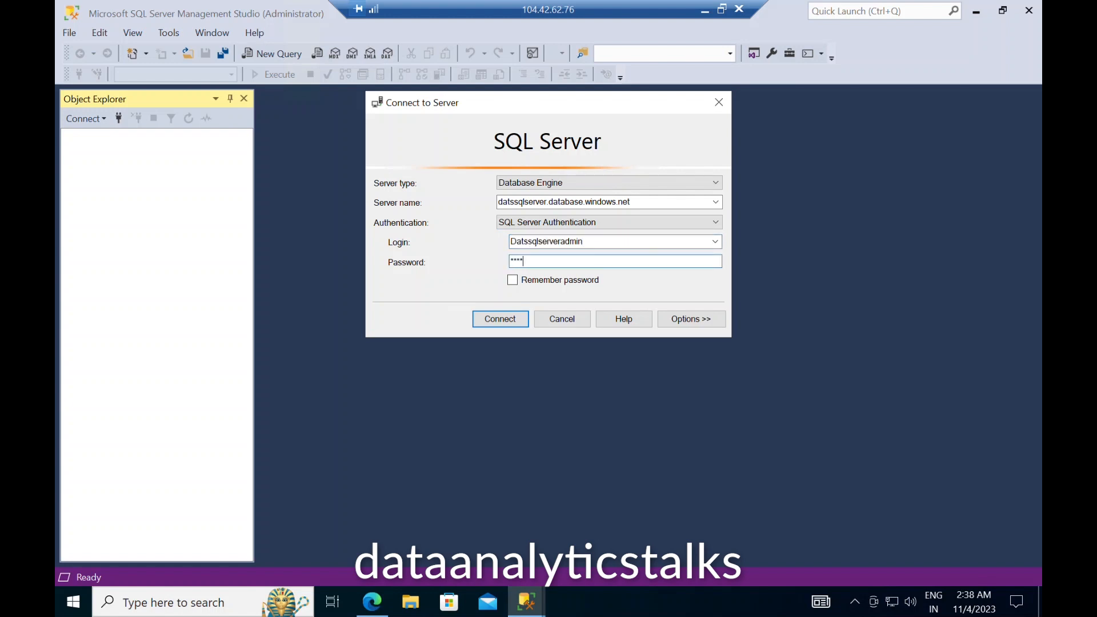
{"action": "type", "text": "****"}
{"action": "left_click", "coordinate": [513, 281]}
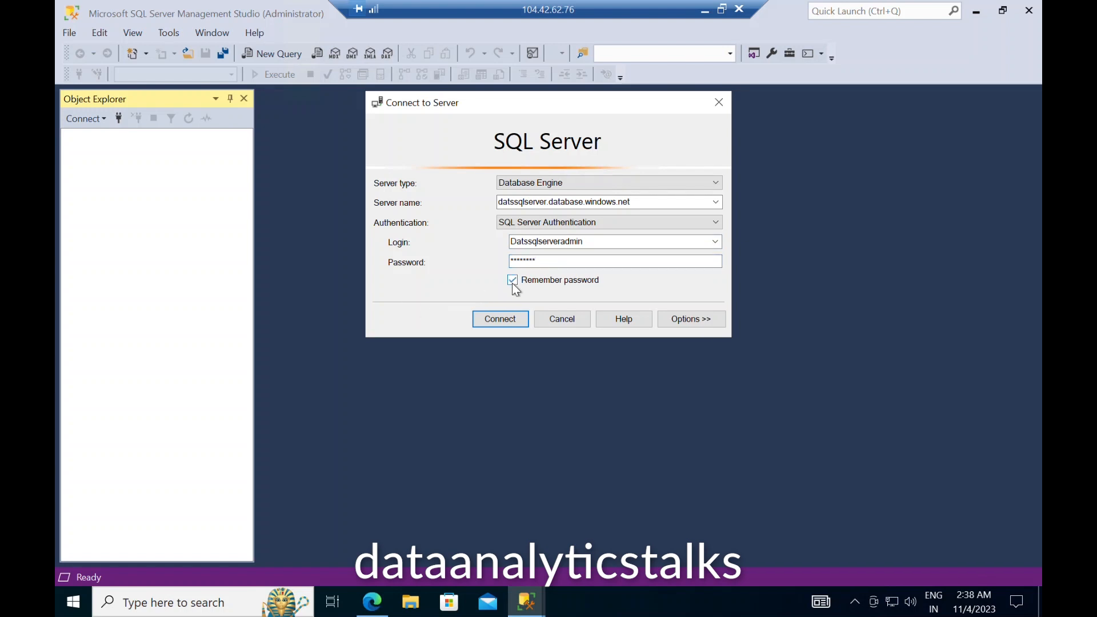
{"action": "left_click", "coordinate": [505, 321]}
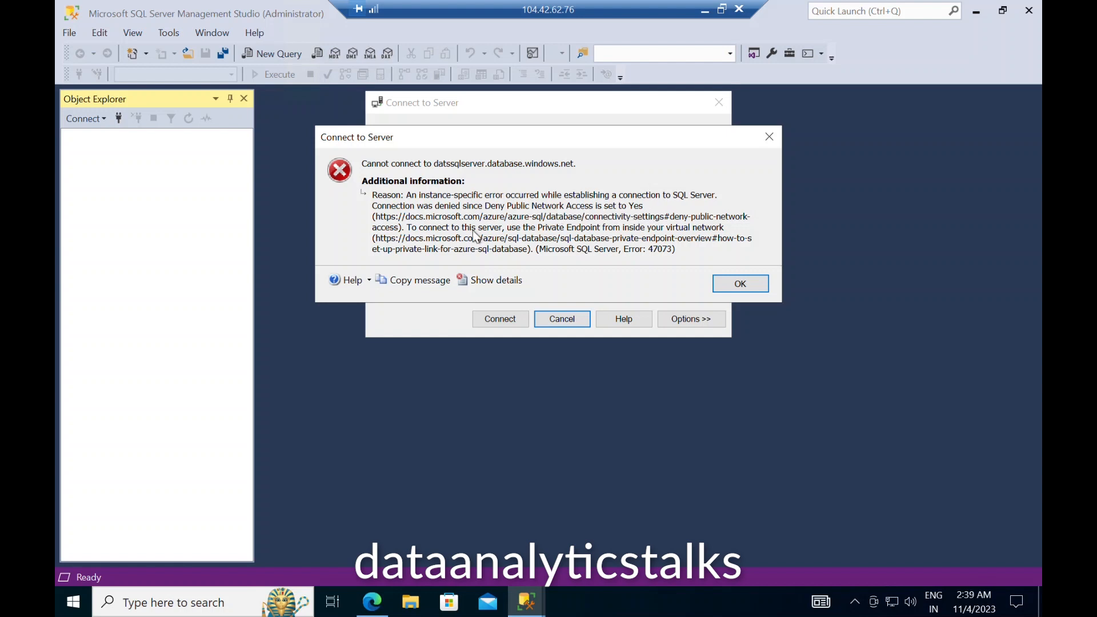
{"action": "left_click", "coordinate": [502, 281]}
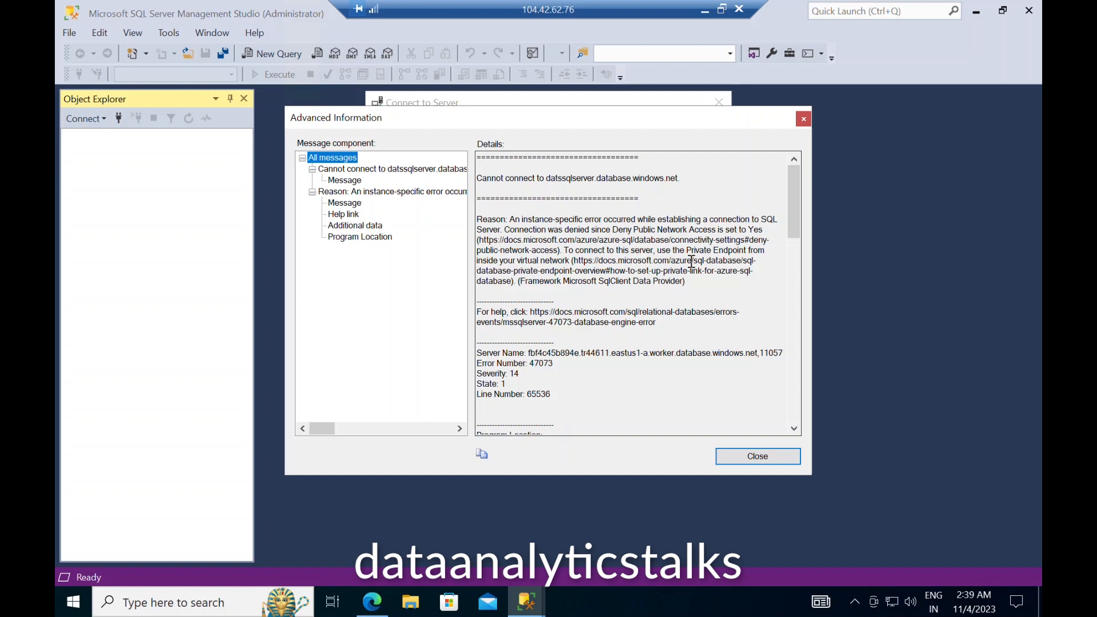
{"action": "left_click", "coordinate": [804, 119]}
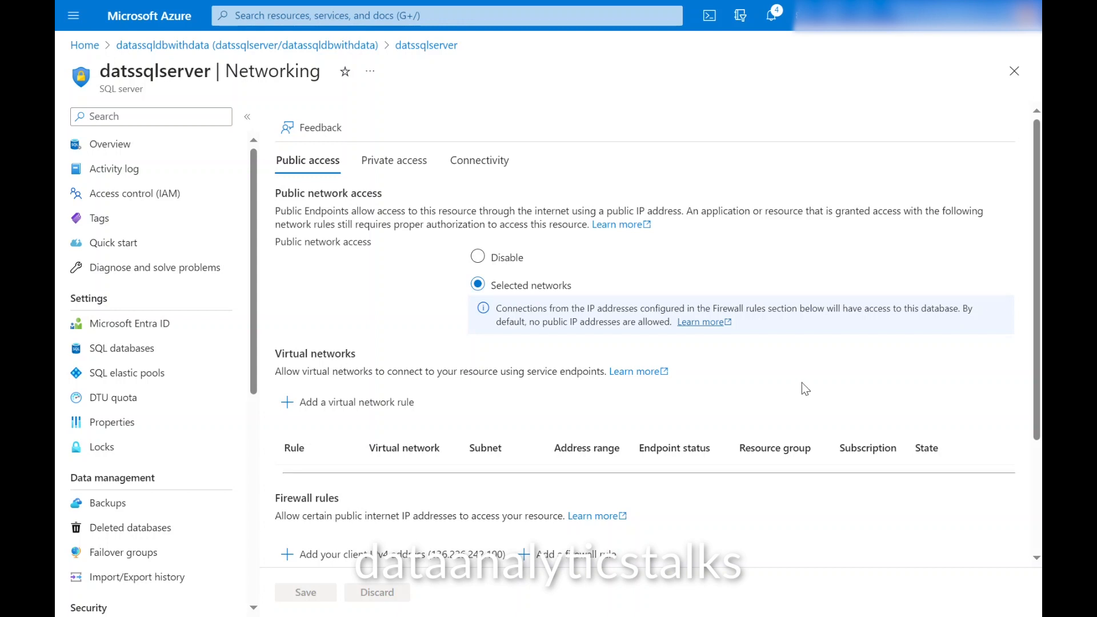
Step: Scroll the datssqlserver Networking page down to the ClientIPAddress firewall rule
{"action": "scroll", "coordinate": [802, 382], "scroll_direction": "down", "scroll_amount": 2}
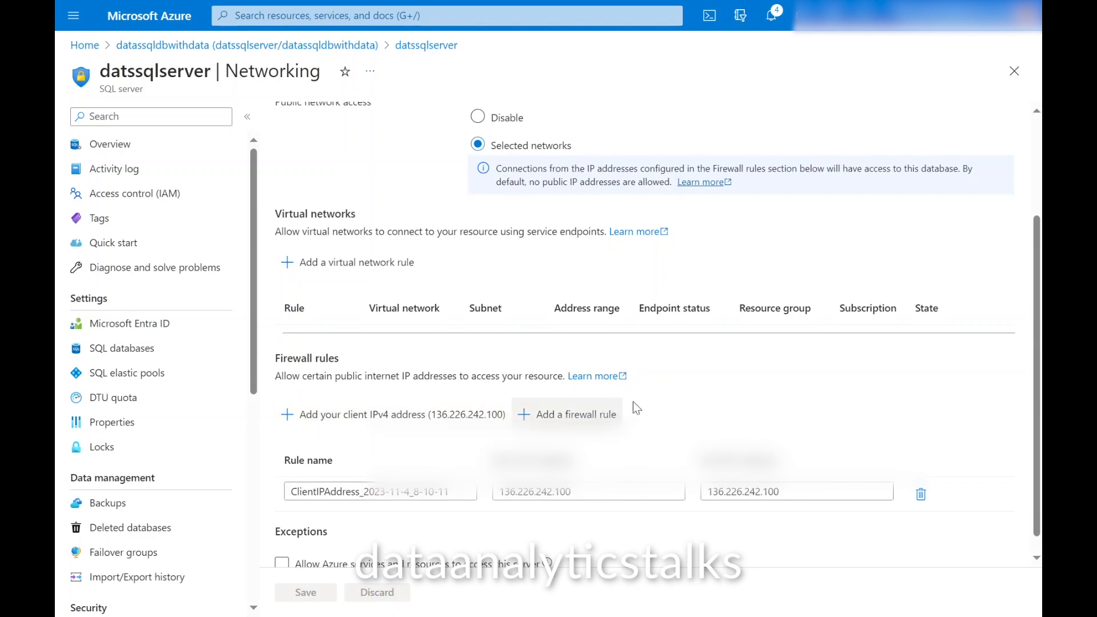
{"action": "scroll", "coordinate": [715, 404], "scroll_direction": "down", "scroll_amount": 1}
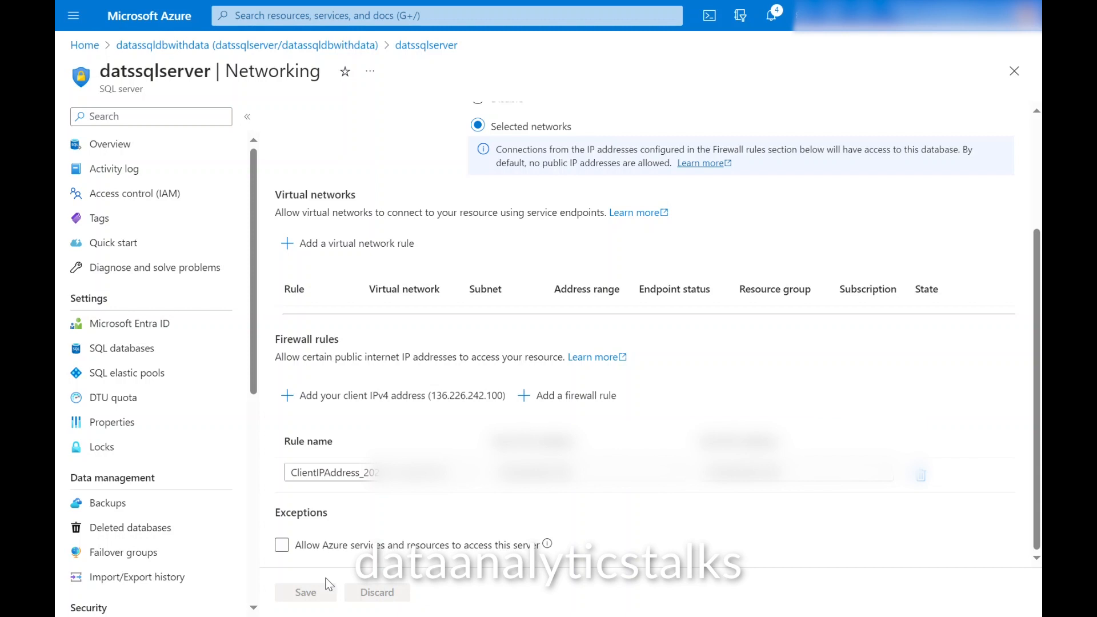